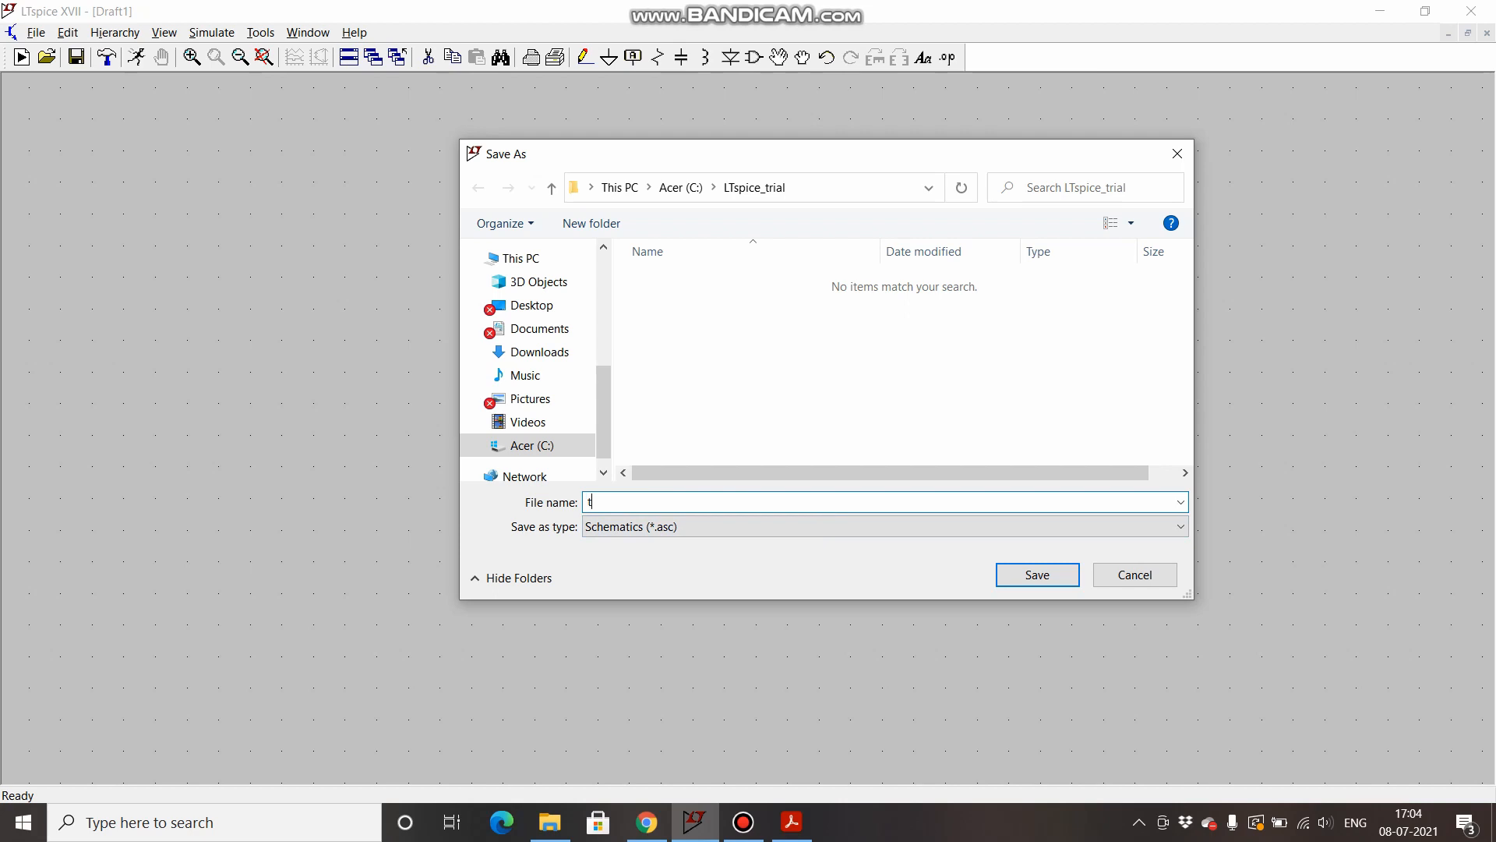
- Save the blank schematic as trial1 in the LTspice_trial folder
text(rial1)
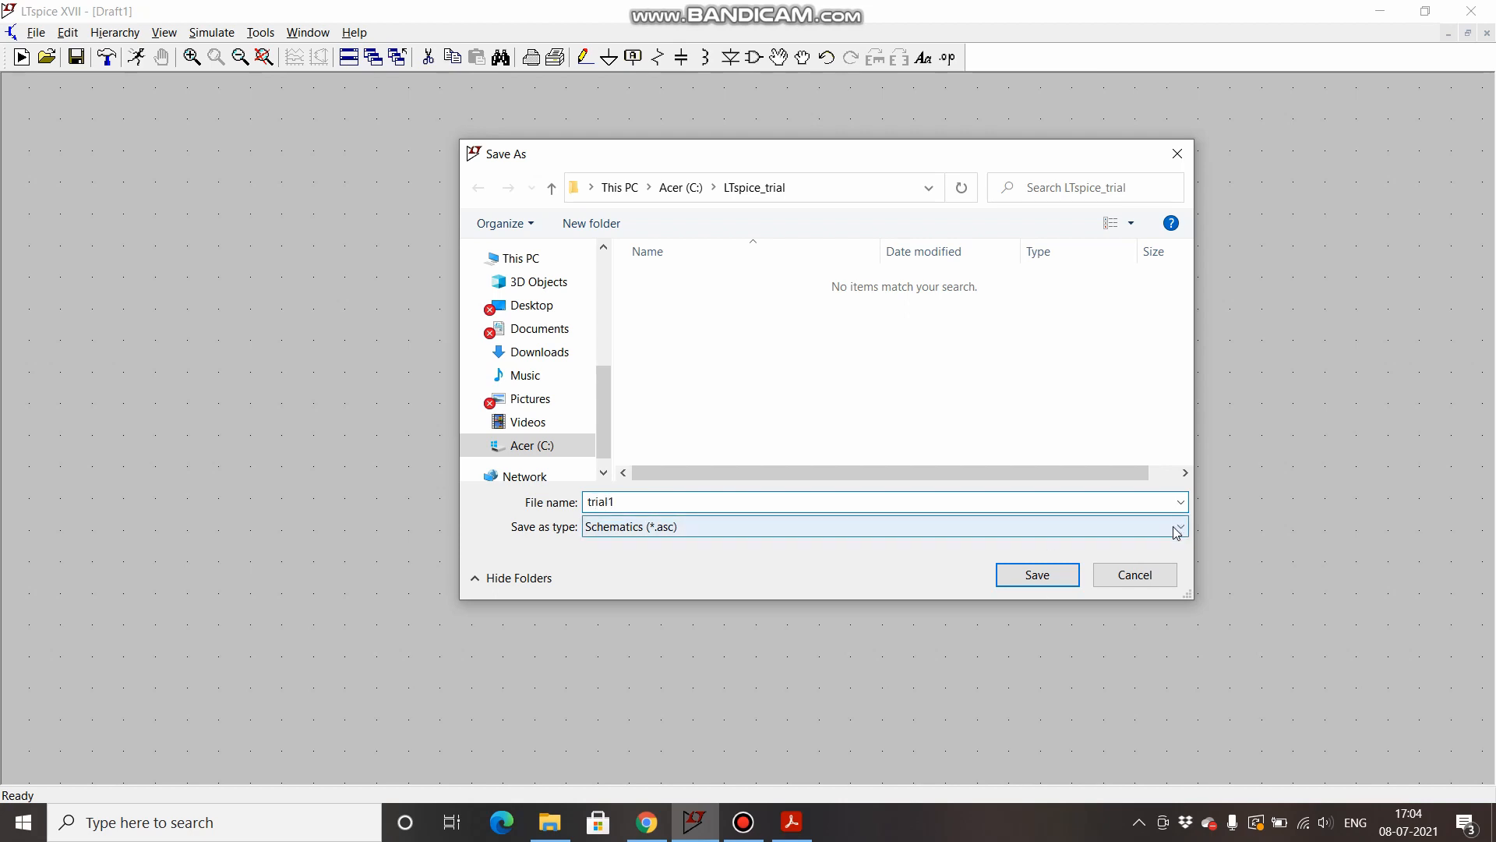
click(1039, 574)
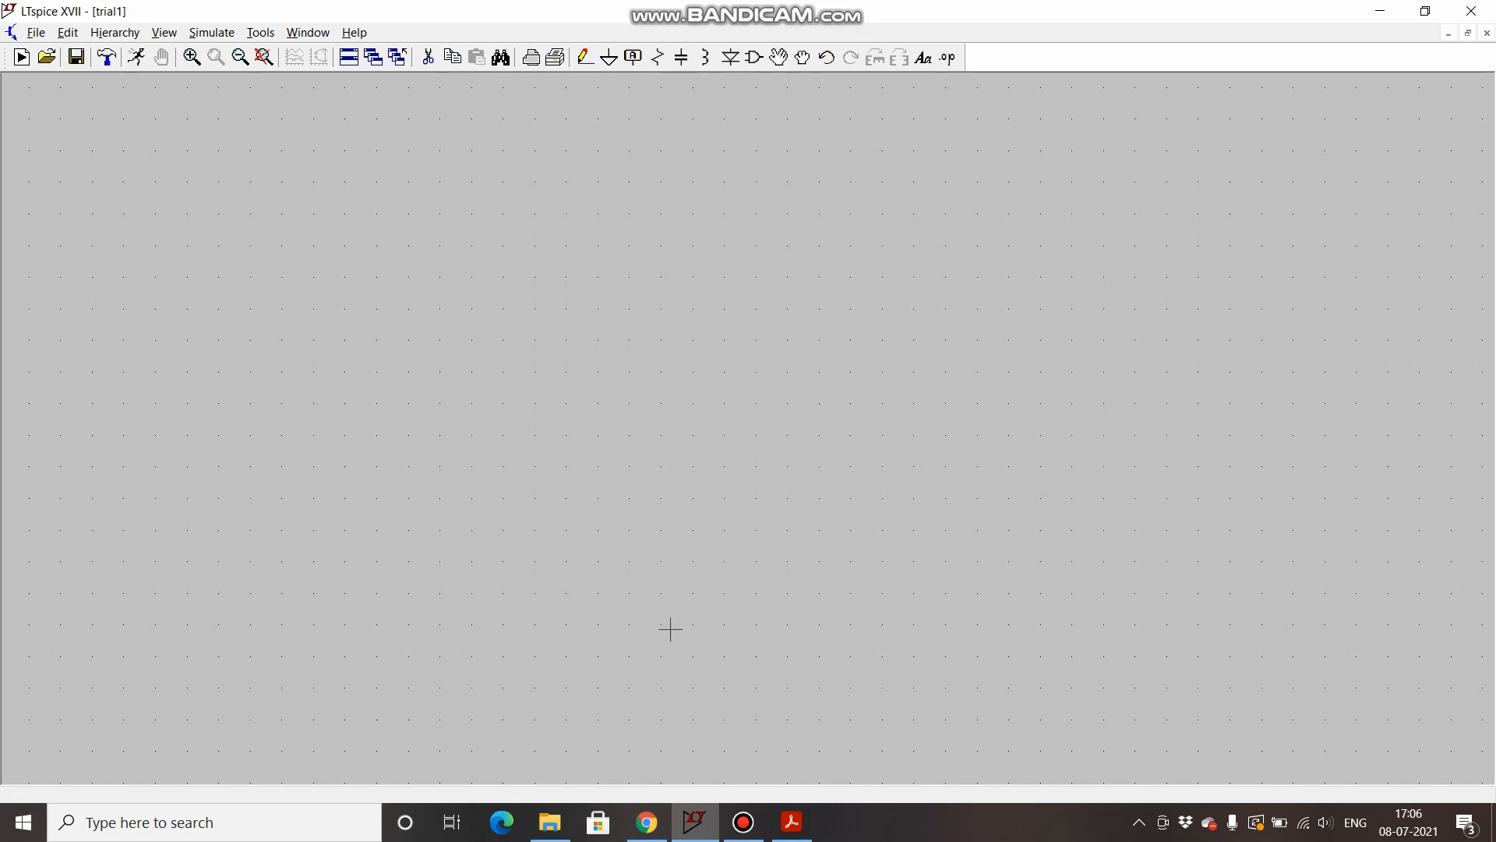
- Switch to File Explorer and create a new text document in the LTspice_trial folder, keeping its default name
click(550, 822)
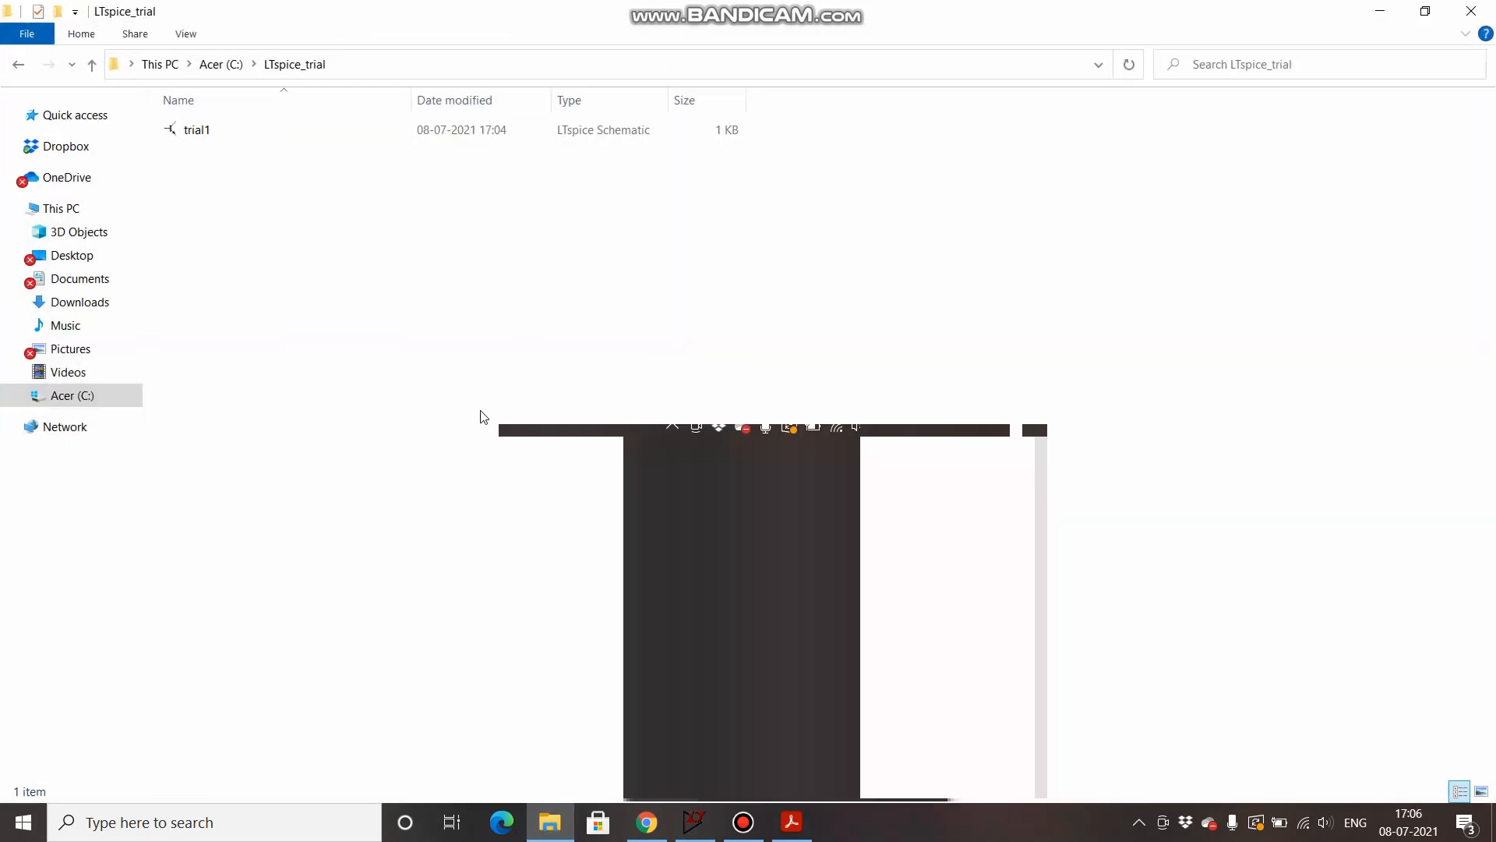
right_click(345, 223)
mouse_move(513, 518)
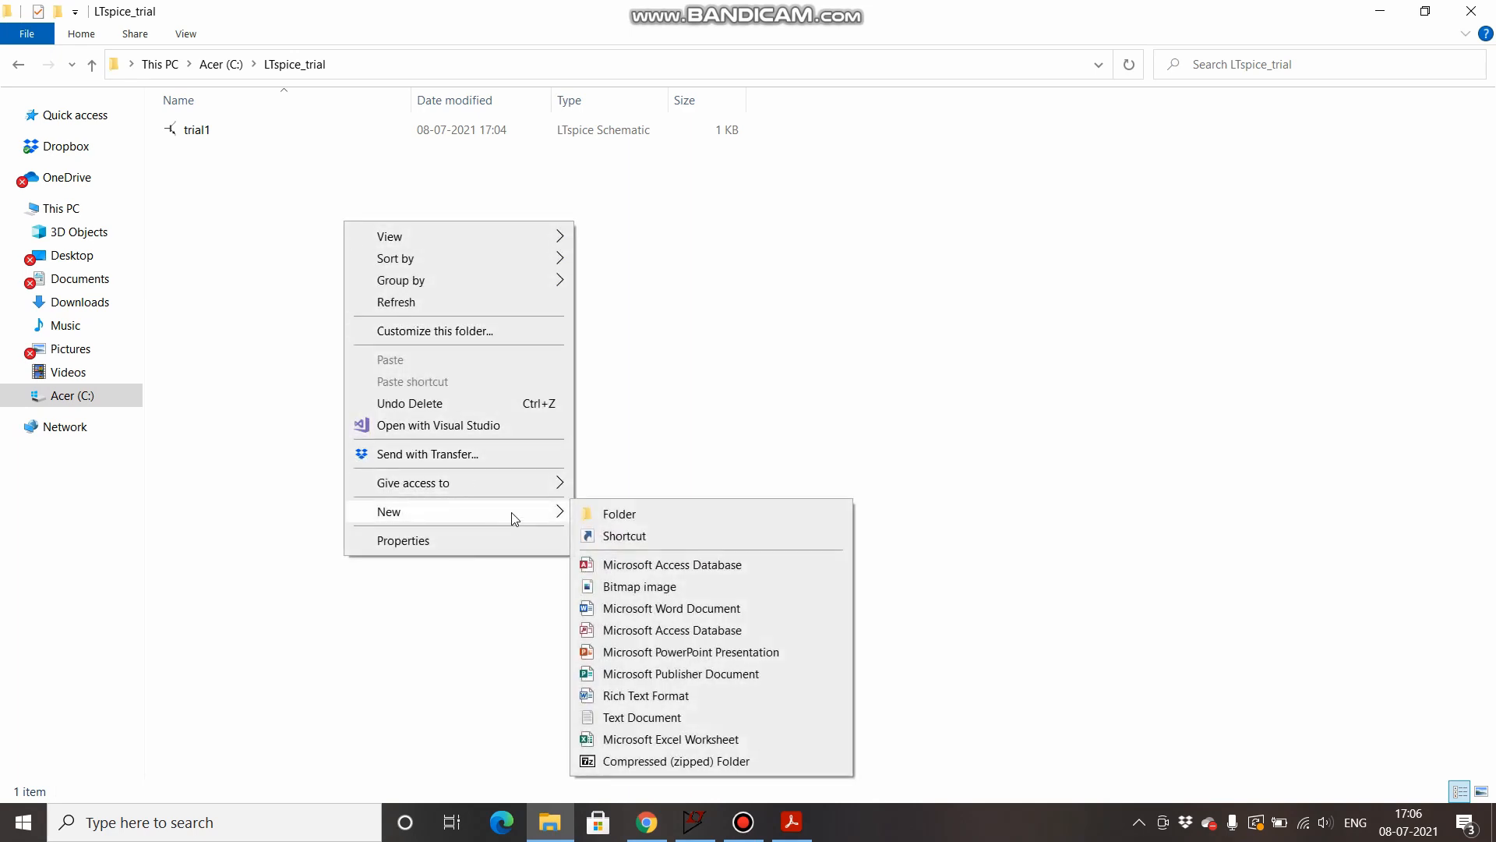
click(676, 718)
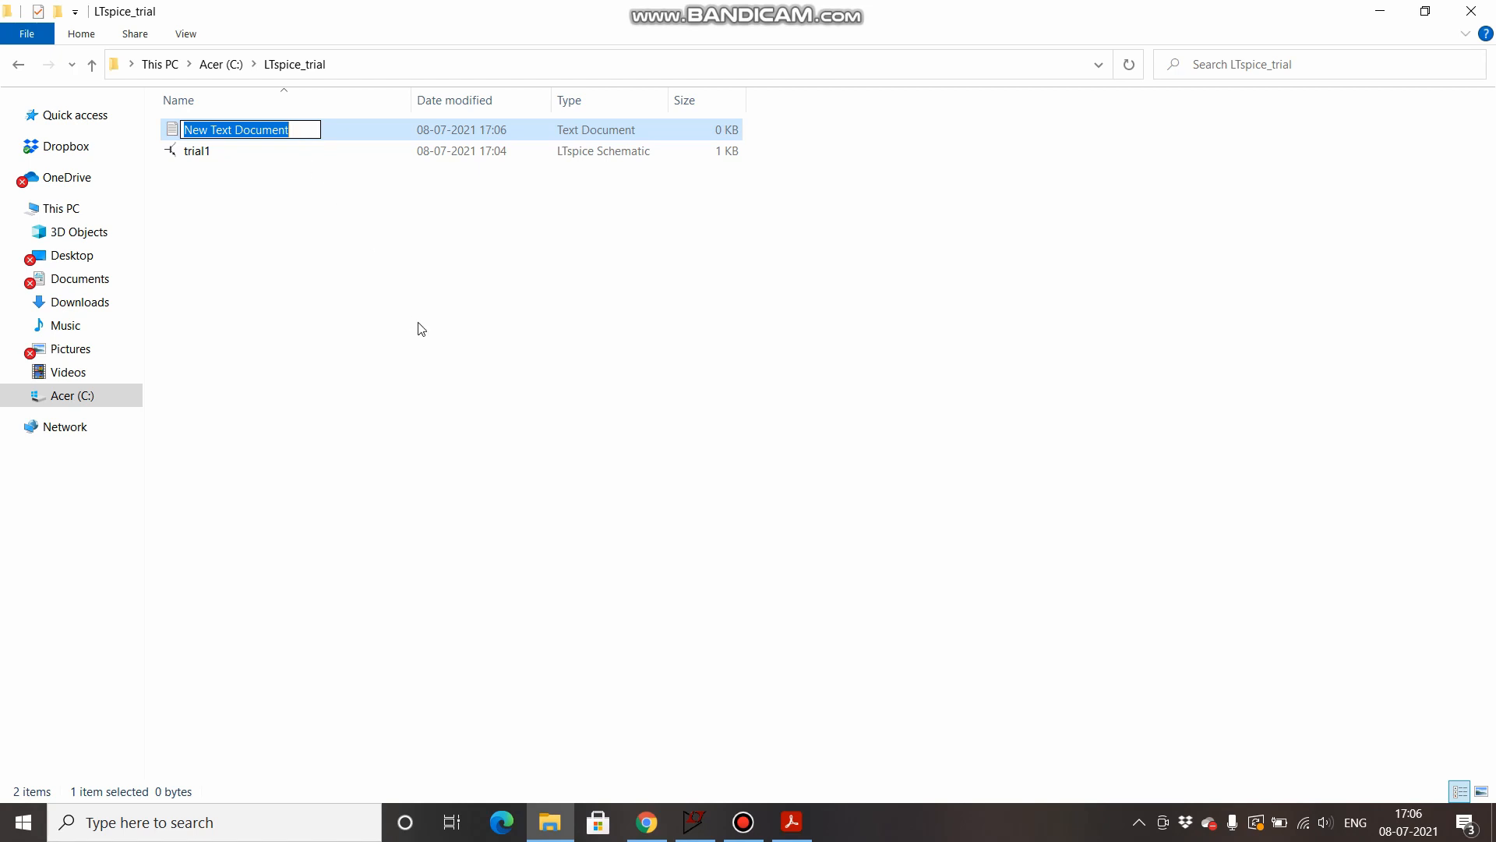
click(600, 531)
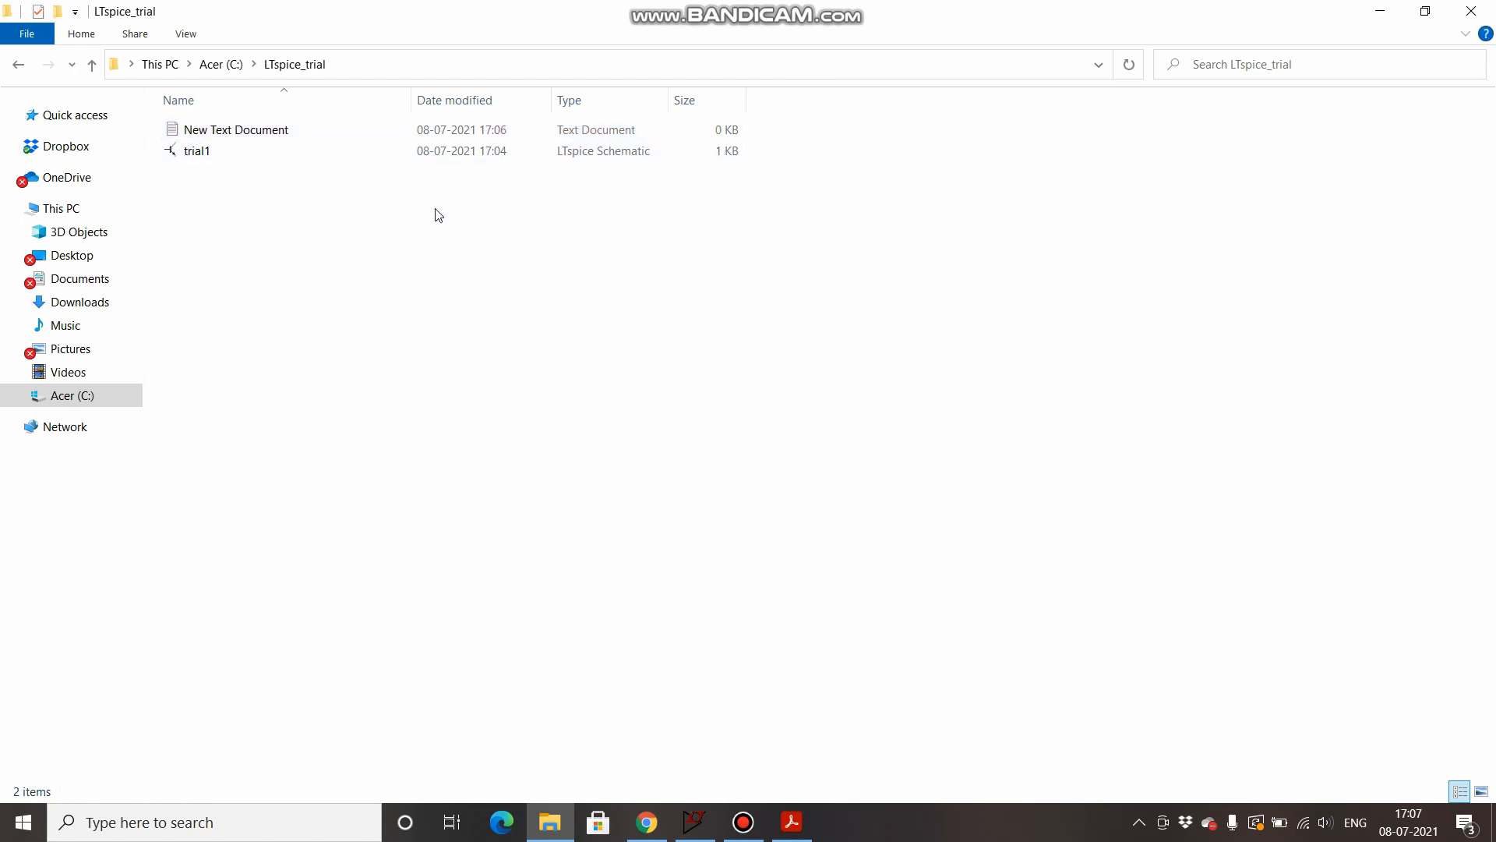
- Switch to Chrome and look over the LTwiki Standard.dio and Standard.jft model pages, ending on Standard.dio
mouse_move(646, 819)
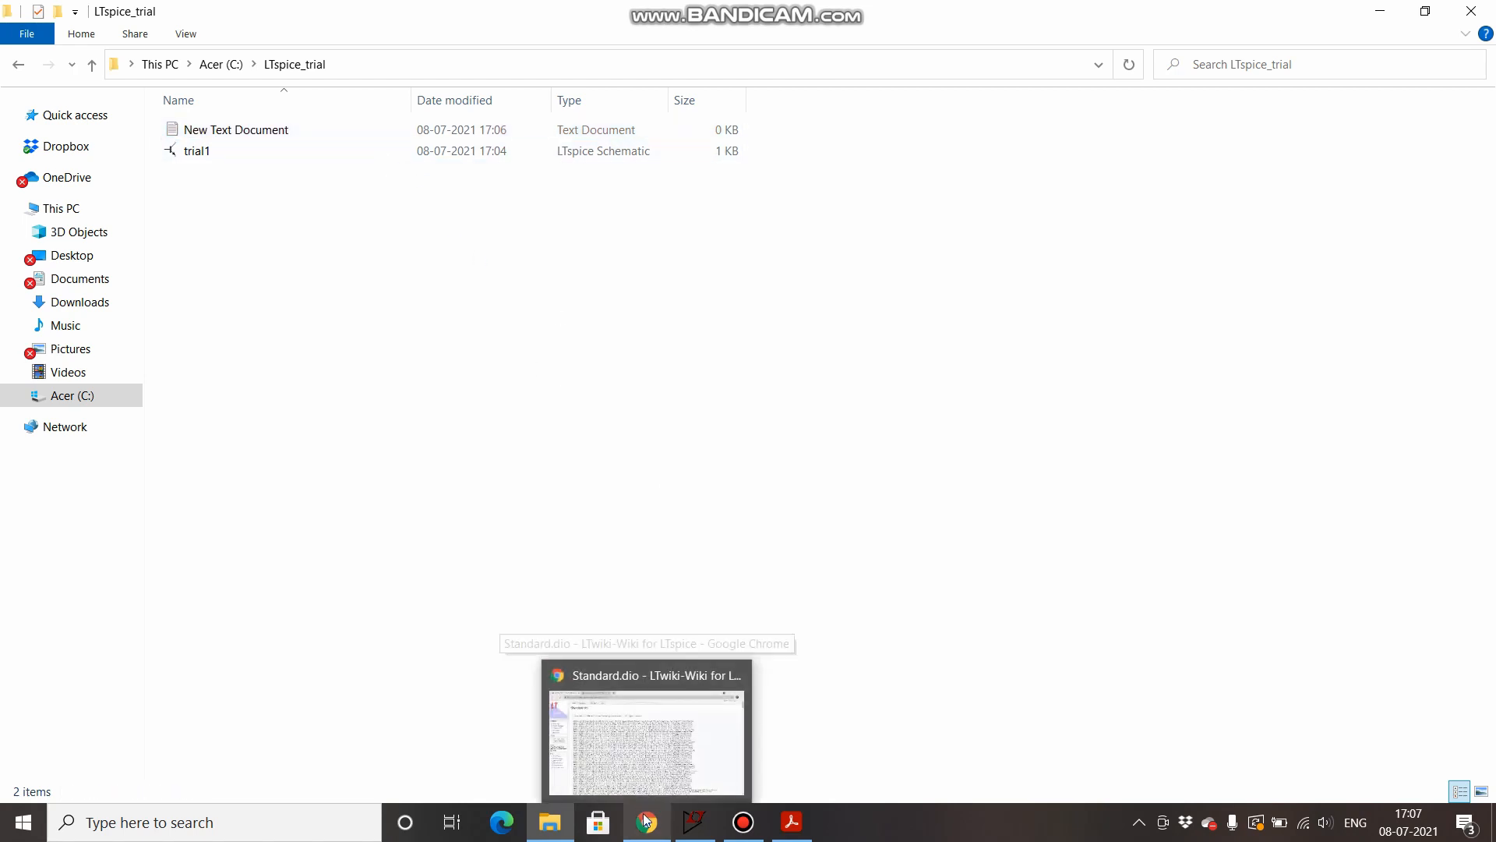
click(647, 741)
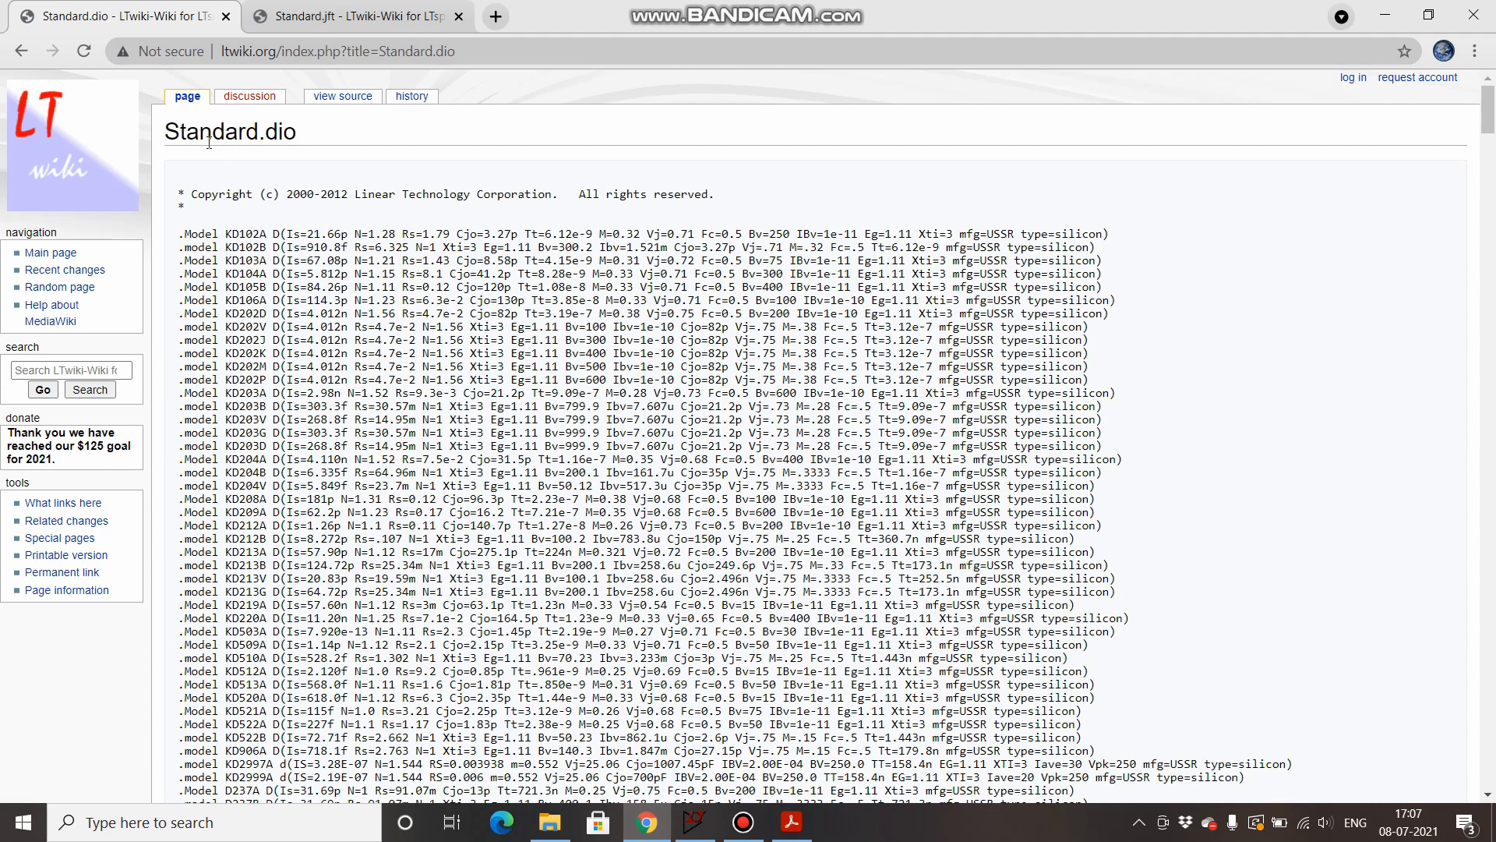
click(357, 19)
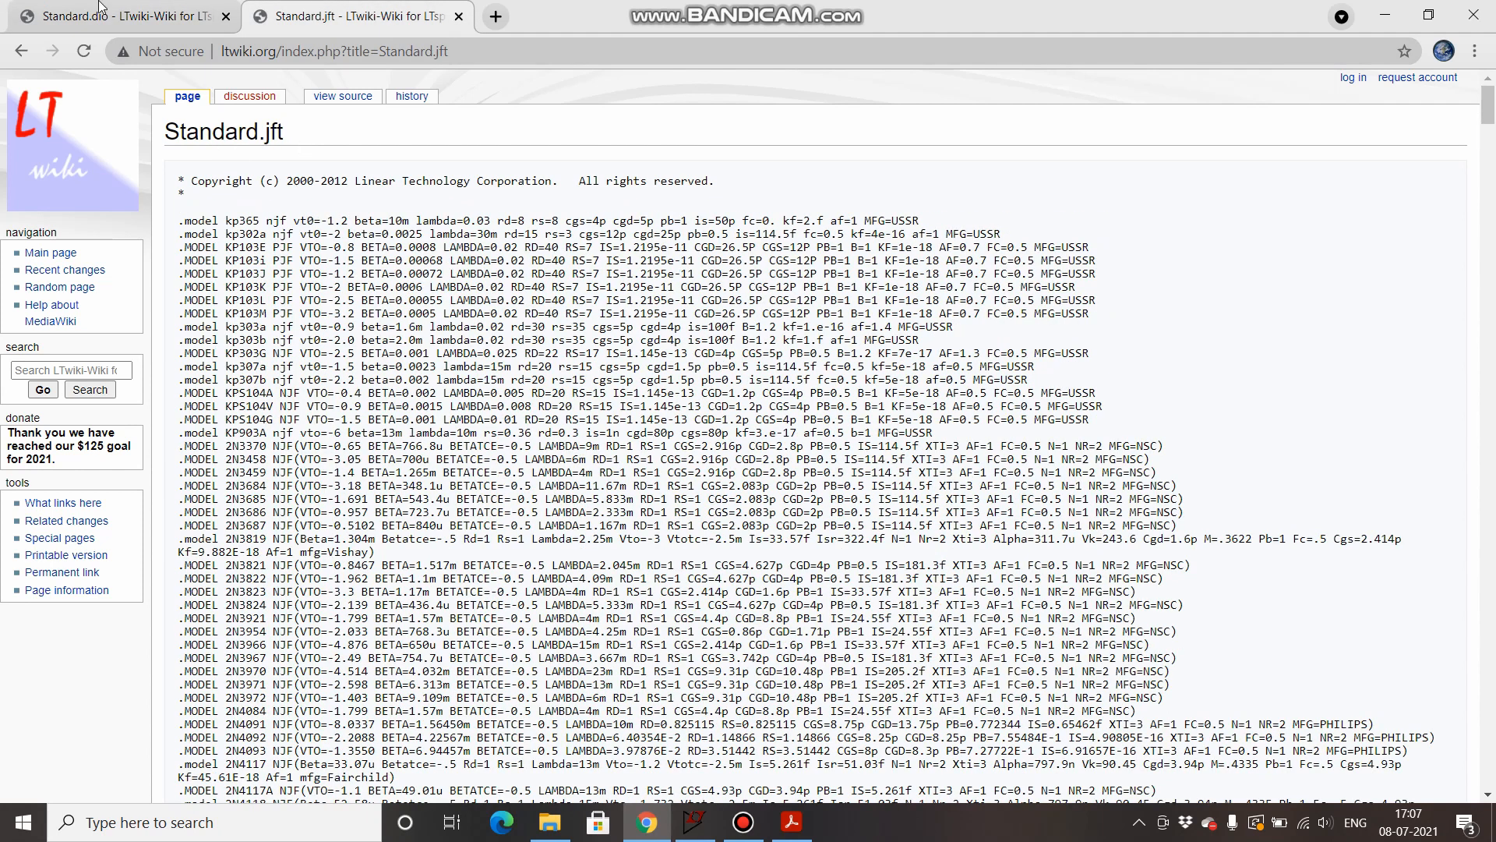
click(55, 6)
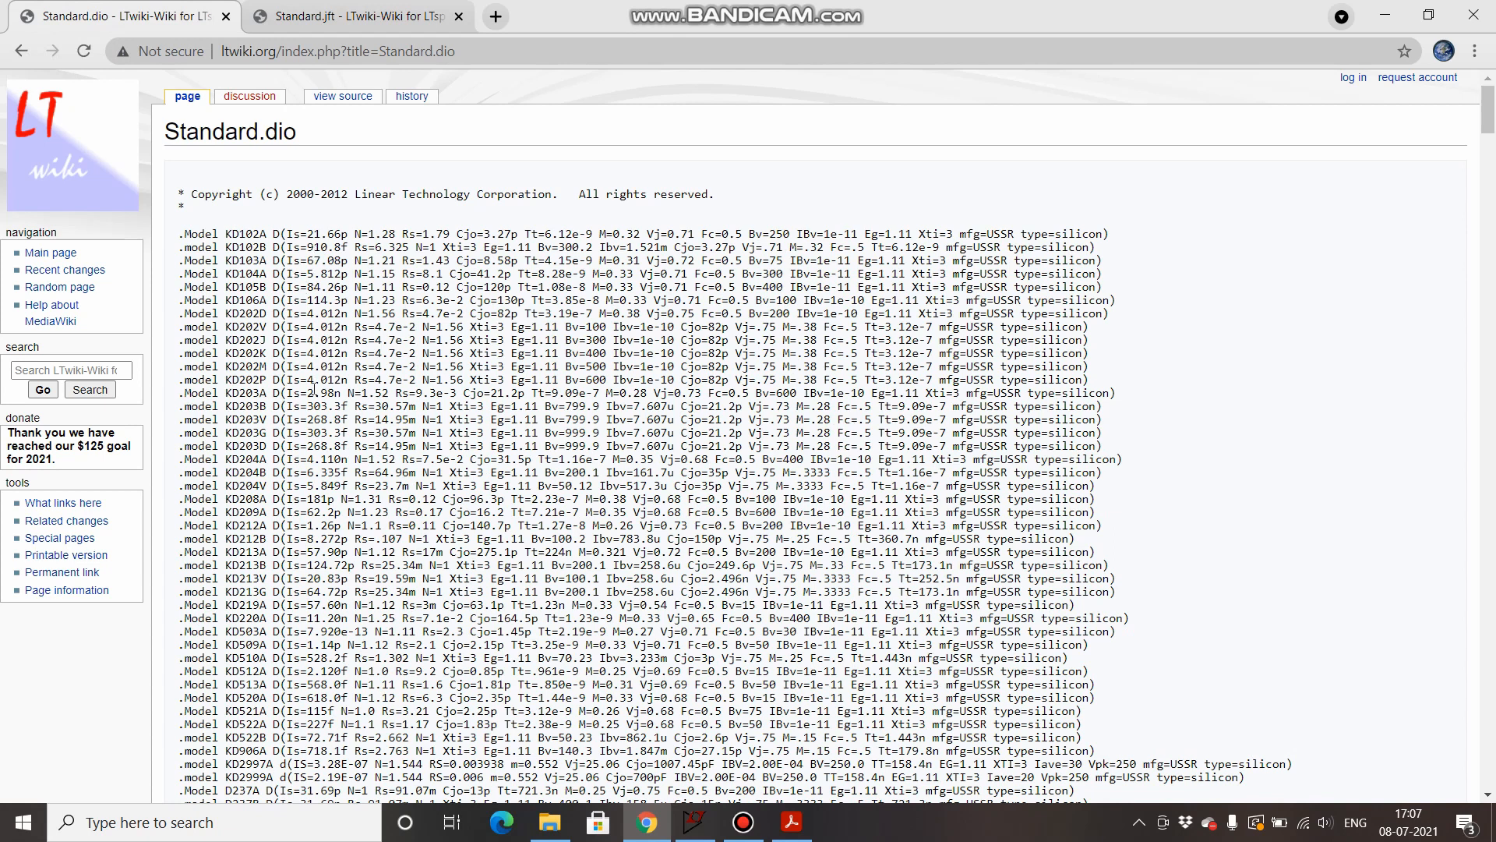
- Find 1N4007 on the Standard.dio page and copy the complete .model line that defines this diode
key(ctrl+f)
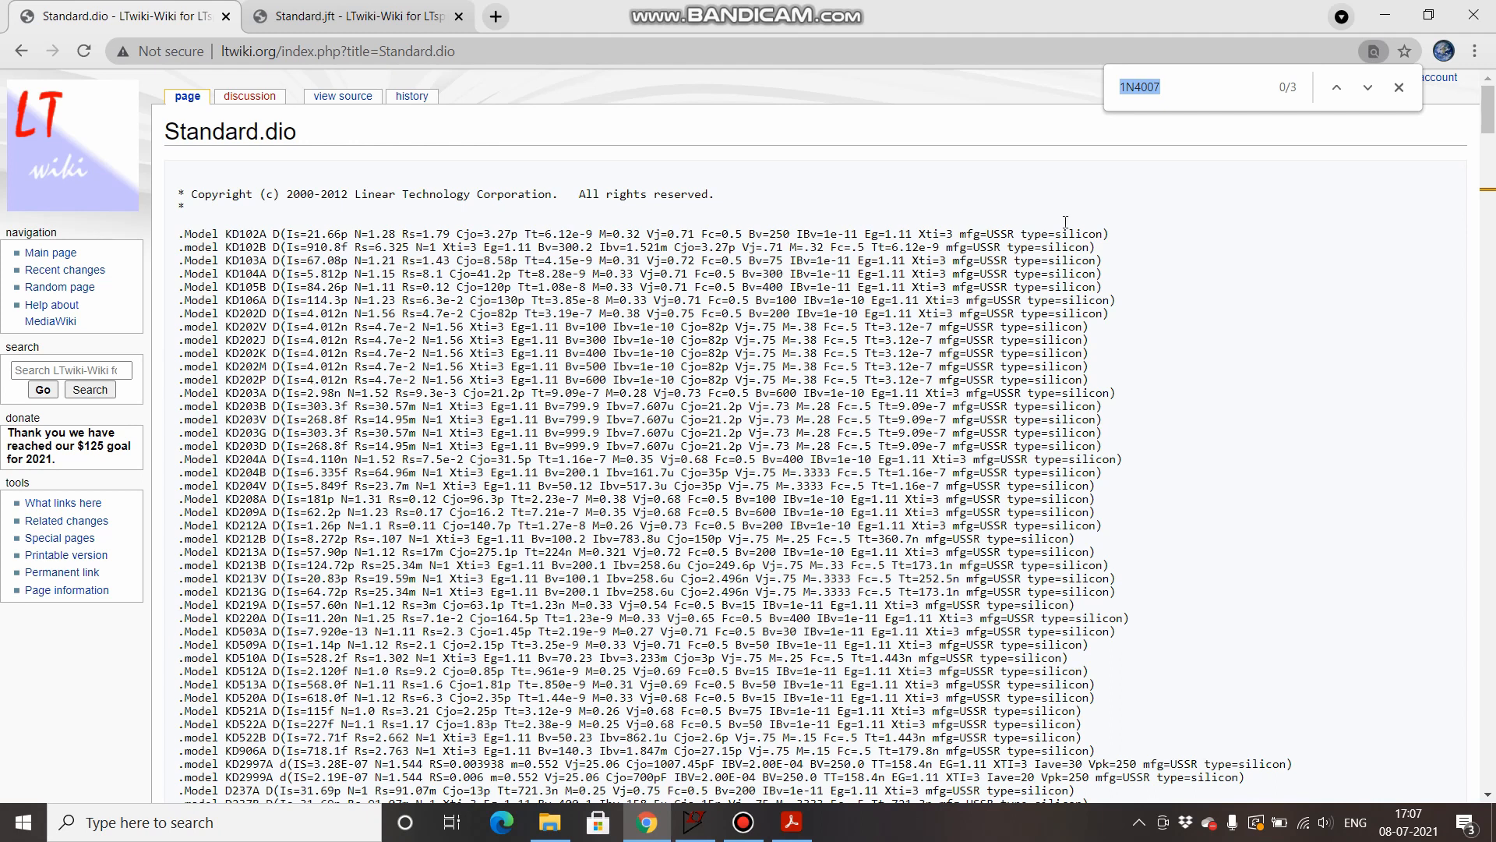
click(1242, 78)
click(1366, 90)
click(1367, 90)
click(1366, 90)
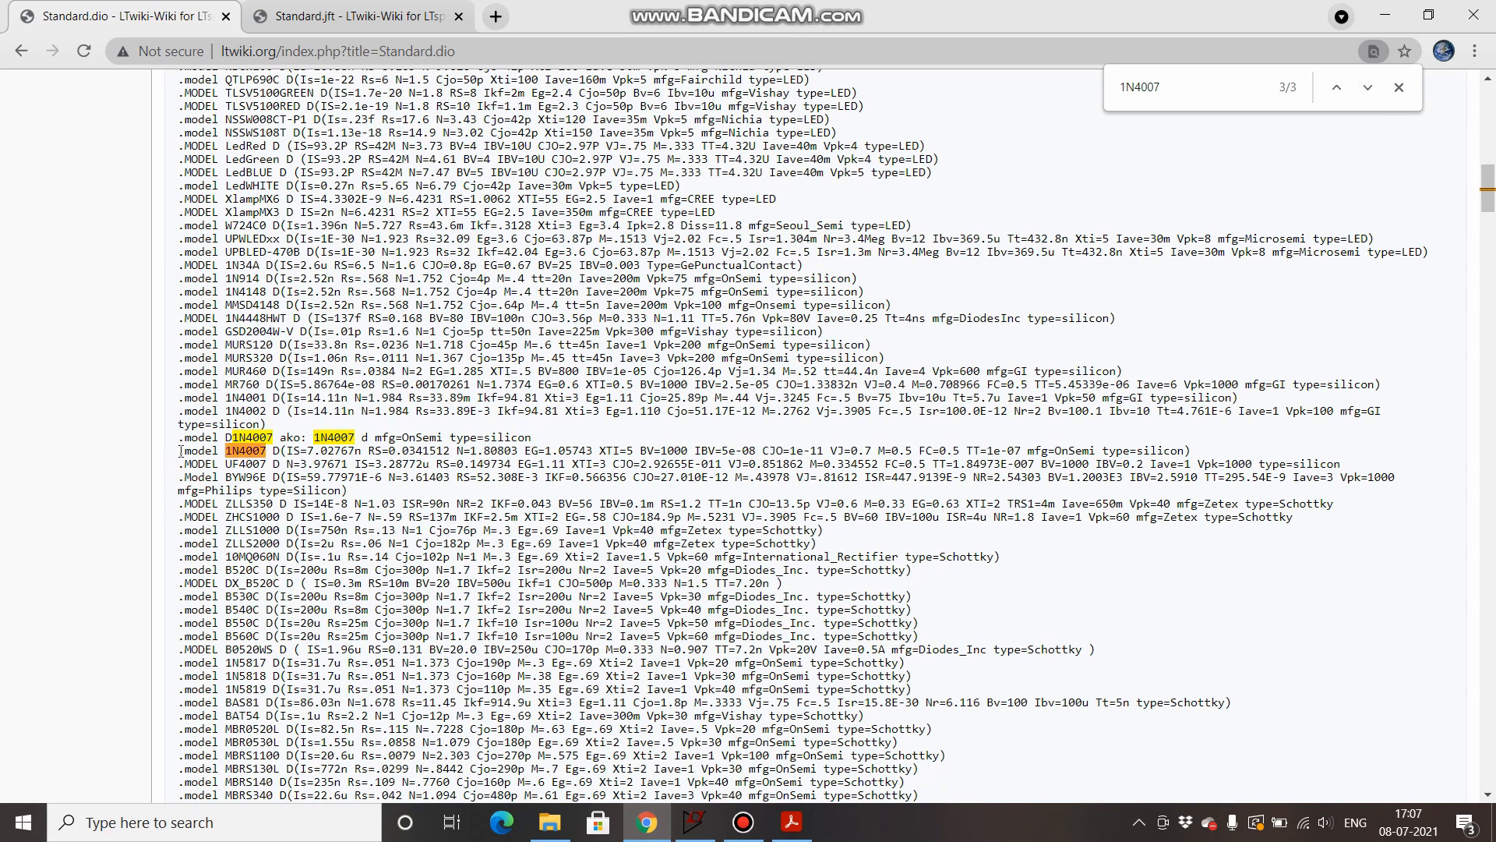
drag(180, 451, 1205, 458)
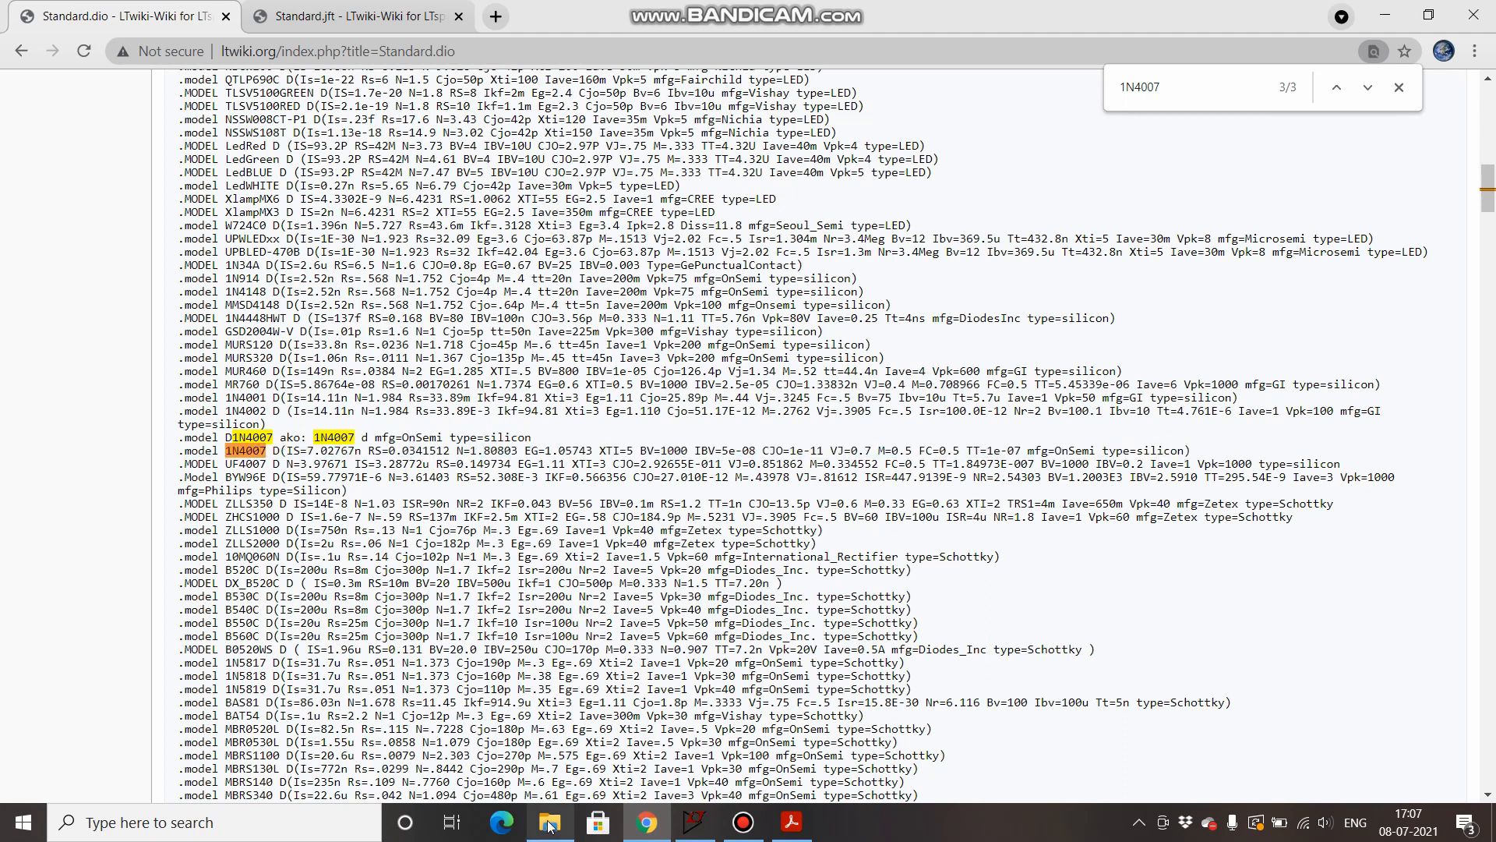
- Switch to File Explorer, paste the 1N4007 model line into New Text Document in the LTspice_trial folder, and save the file
mouse_move(549, 822)
click(555, 772)
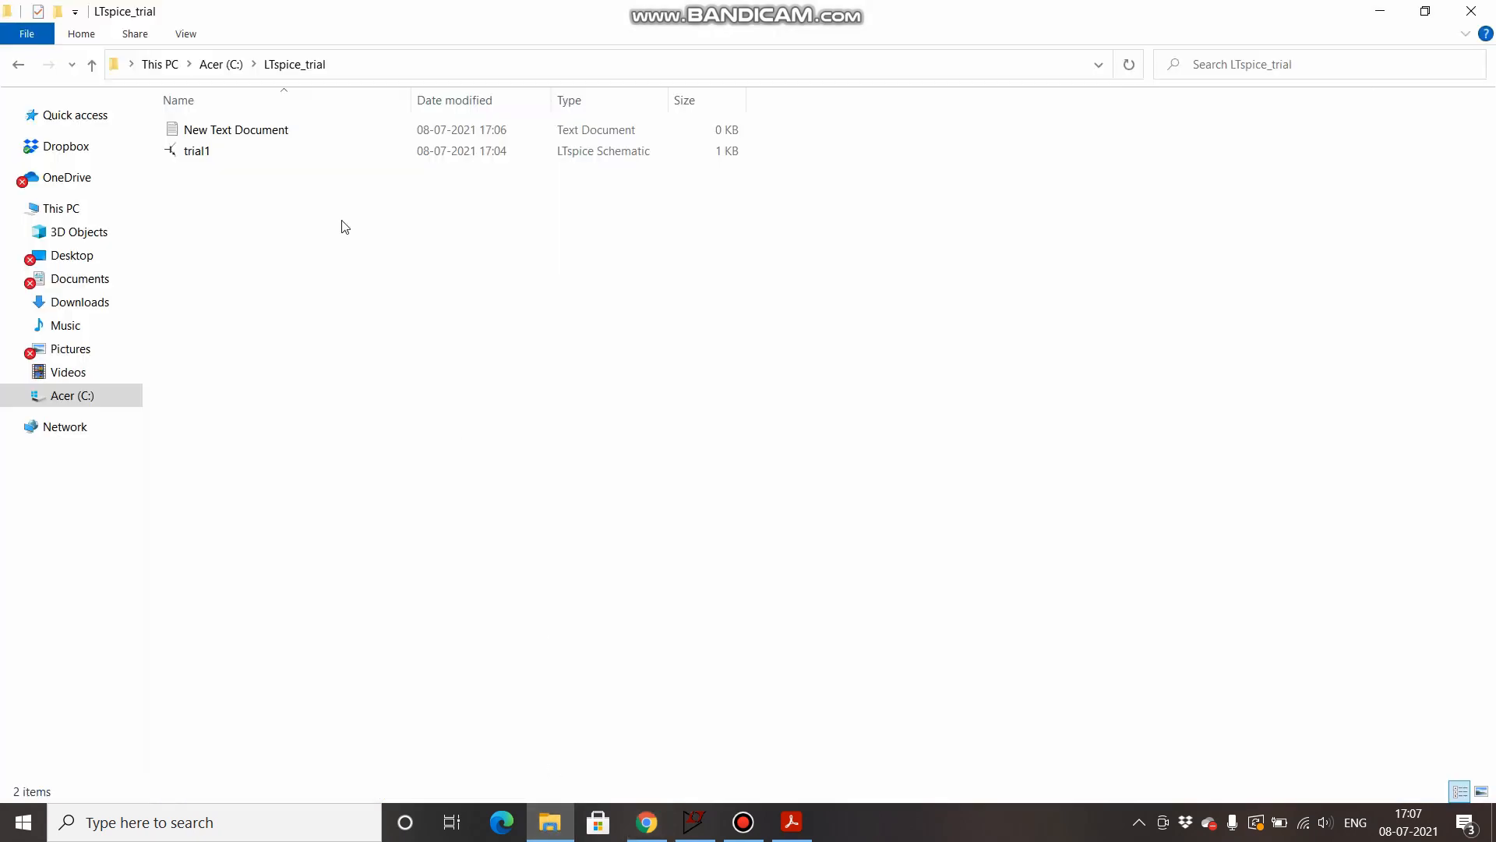
double_click(395, 134)
text(.model DH807 D(IS=7.327672n RS=0.0341512 N=1.80803 EG=1.05743 XTI=5 BV=1000 IBV=5e-08 CJO=1e-11 VJ=0.7 M=0.5 FC=0.5 TT=1e-07 mfg=OnSemi type=silicon))
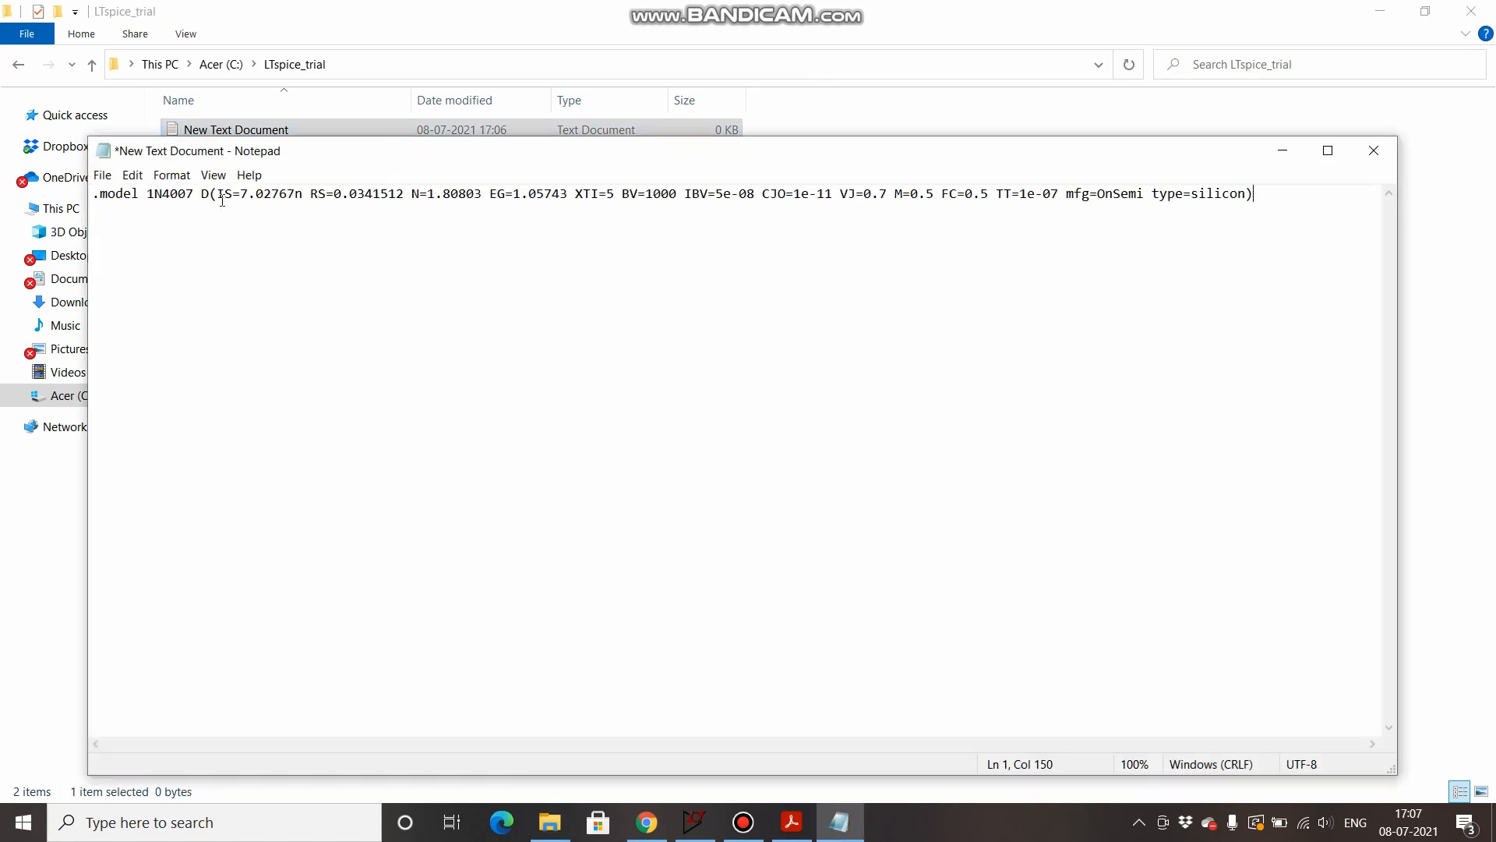
click(102, 175)
click(146, 253)
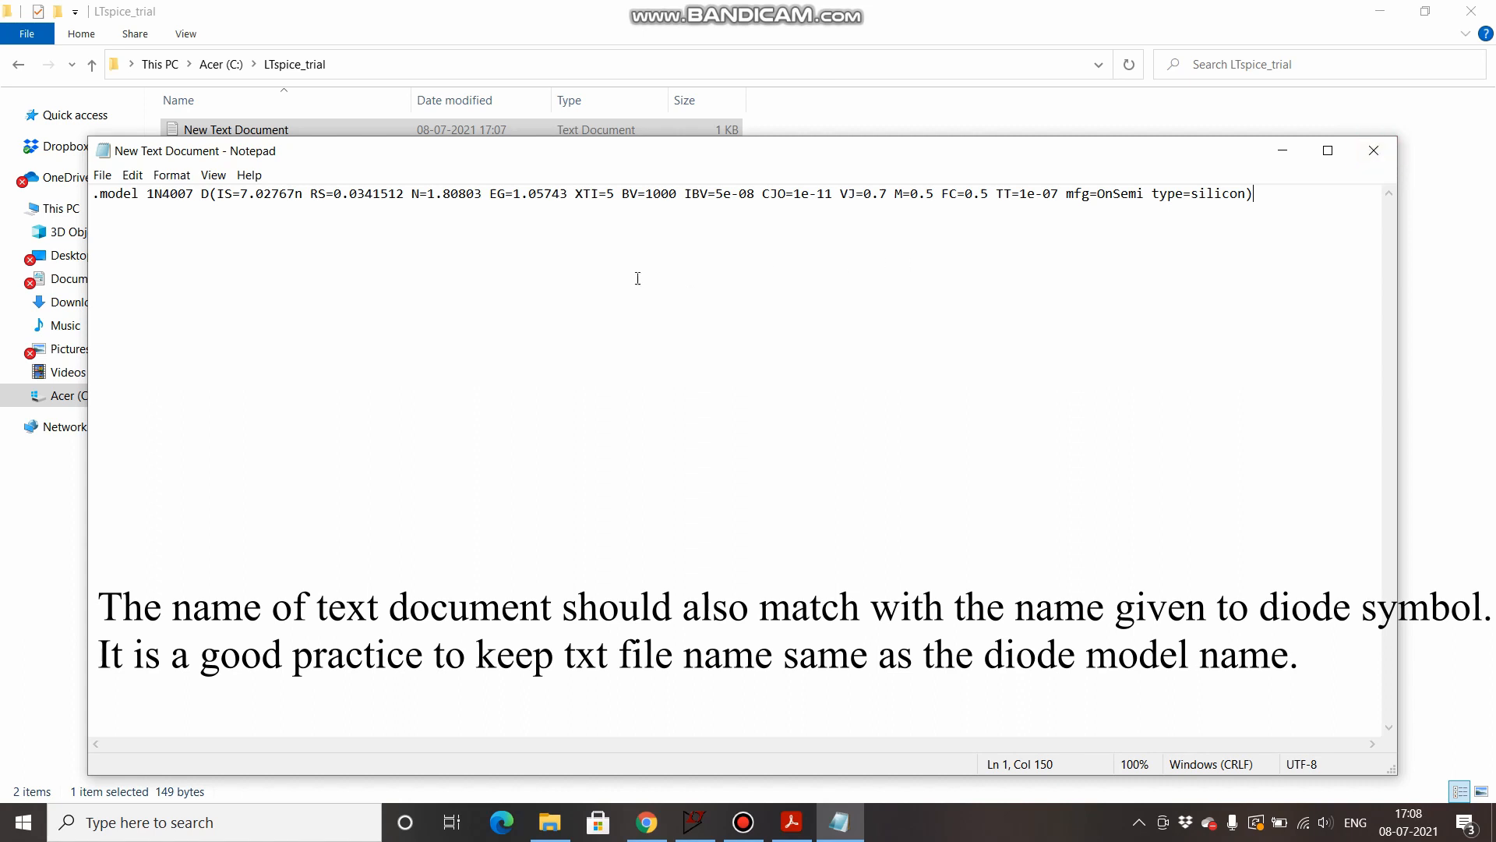
- Close the text document and rename it 1N4007 to match the diode model name
drag(147, 193, 195, 194)
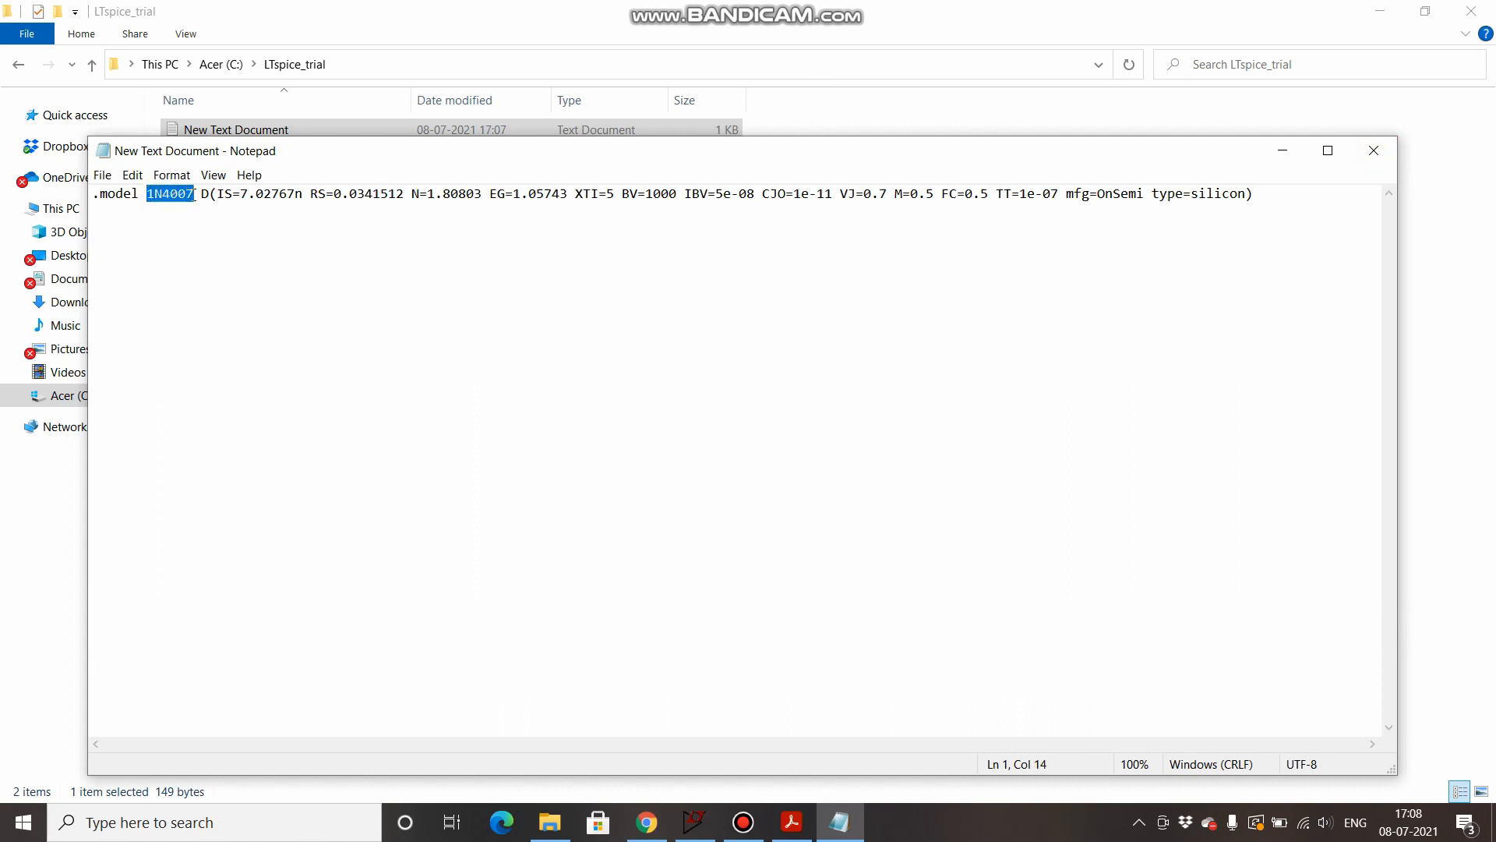
click(195, 194)
click(1373, 151)
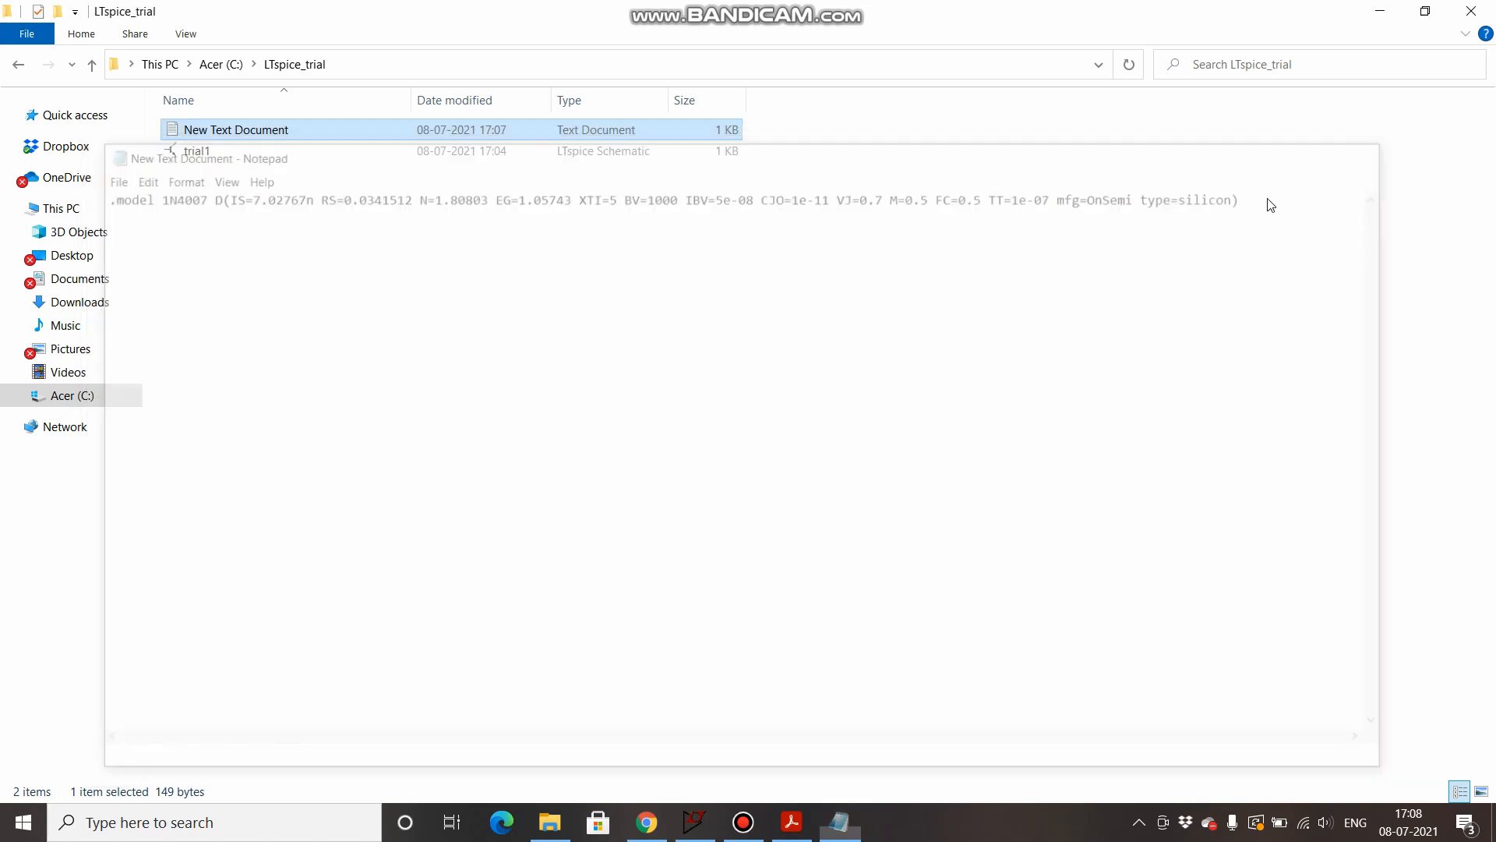
right_click(538, 134)
click(598, 514)
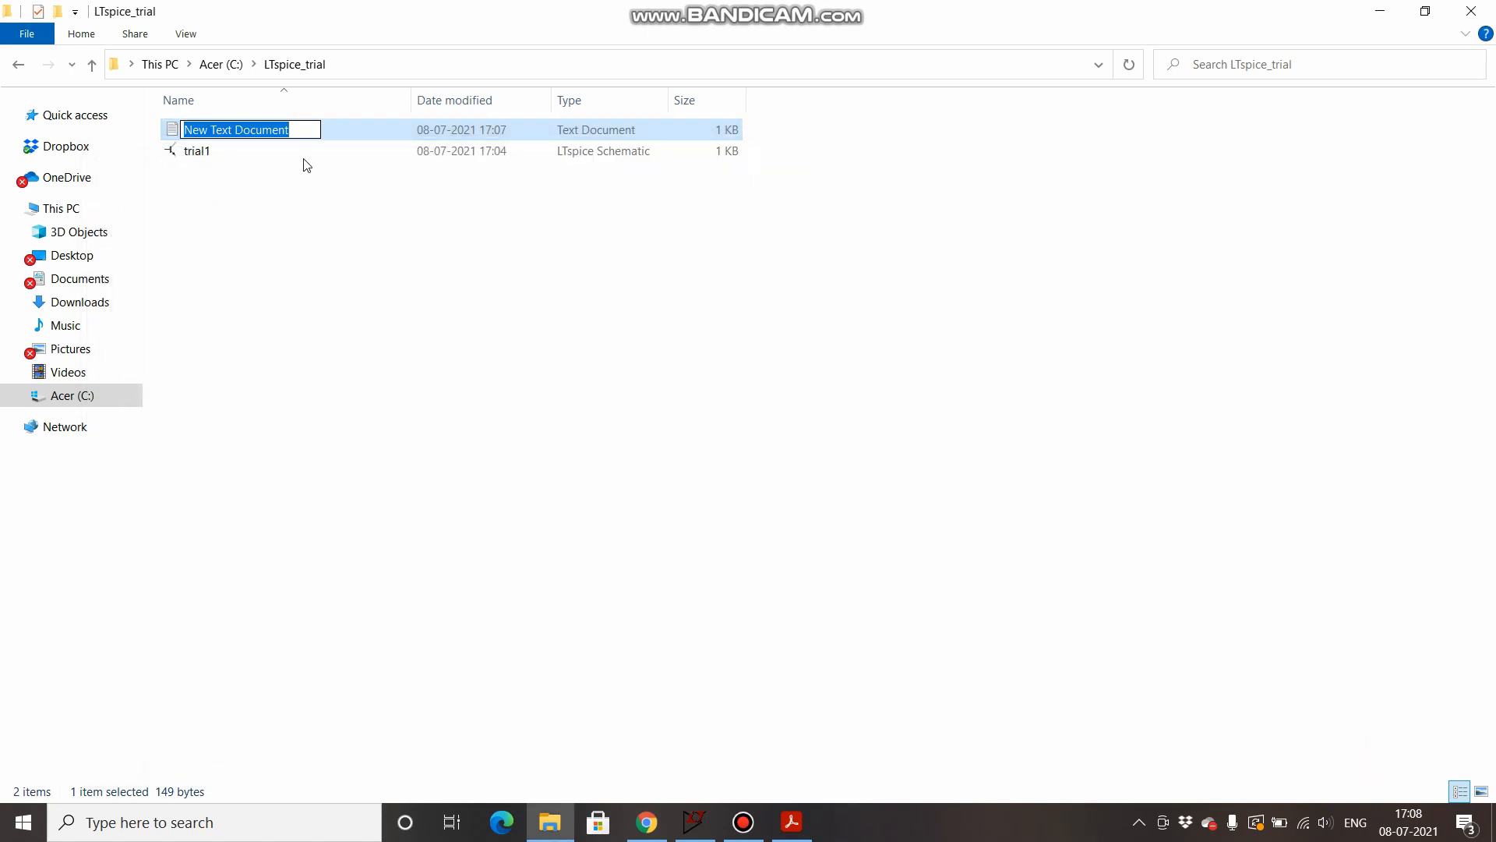
text(1N)
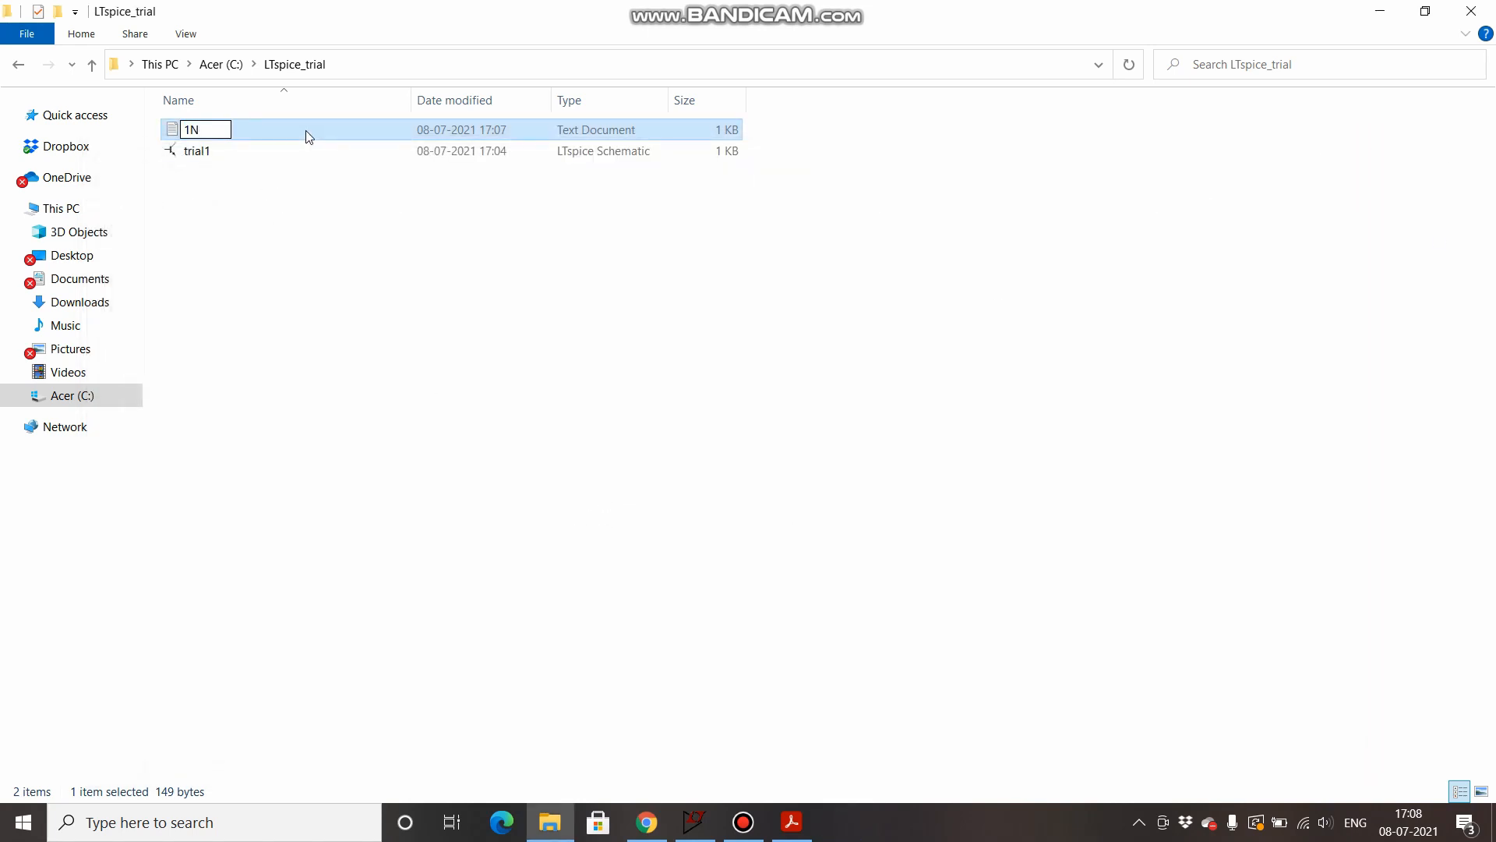
text(4007)
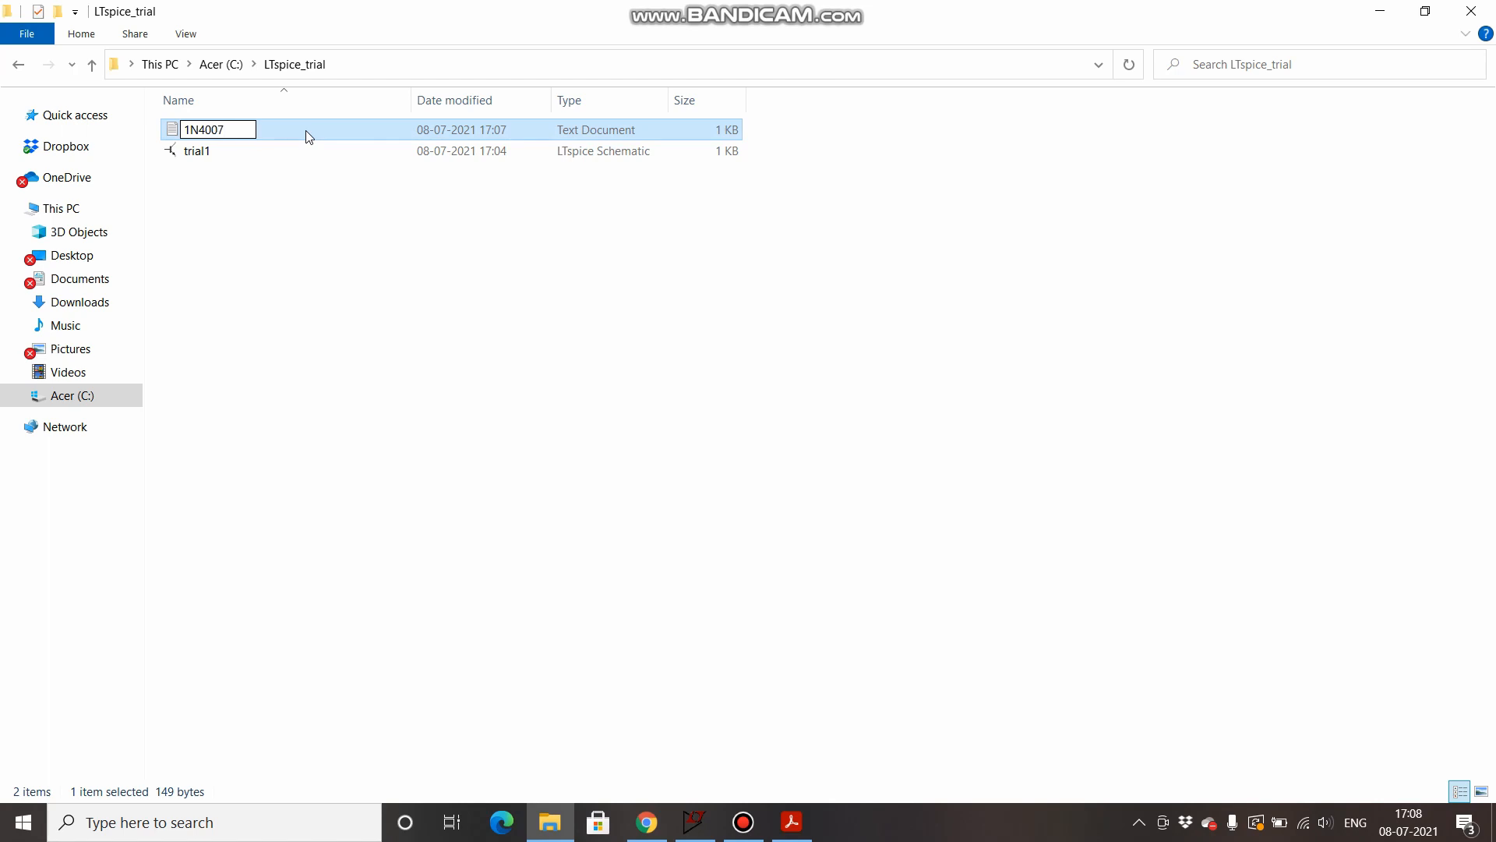
click(293, 244)
- Switch to LTspice and place one voltage source in the left half of the trial1 schematic
click(690, 832)
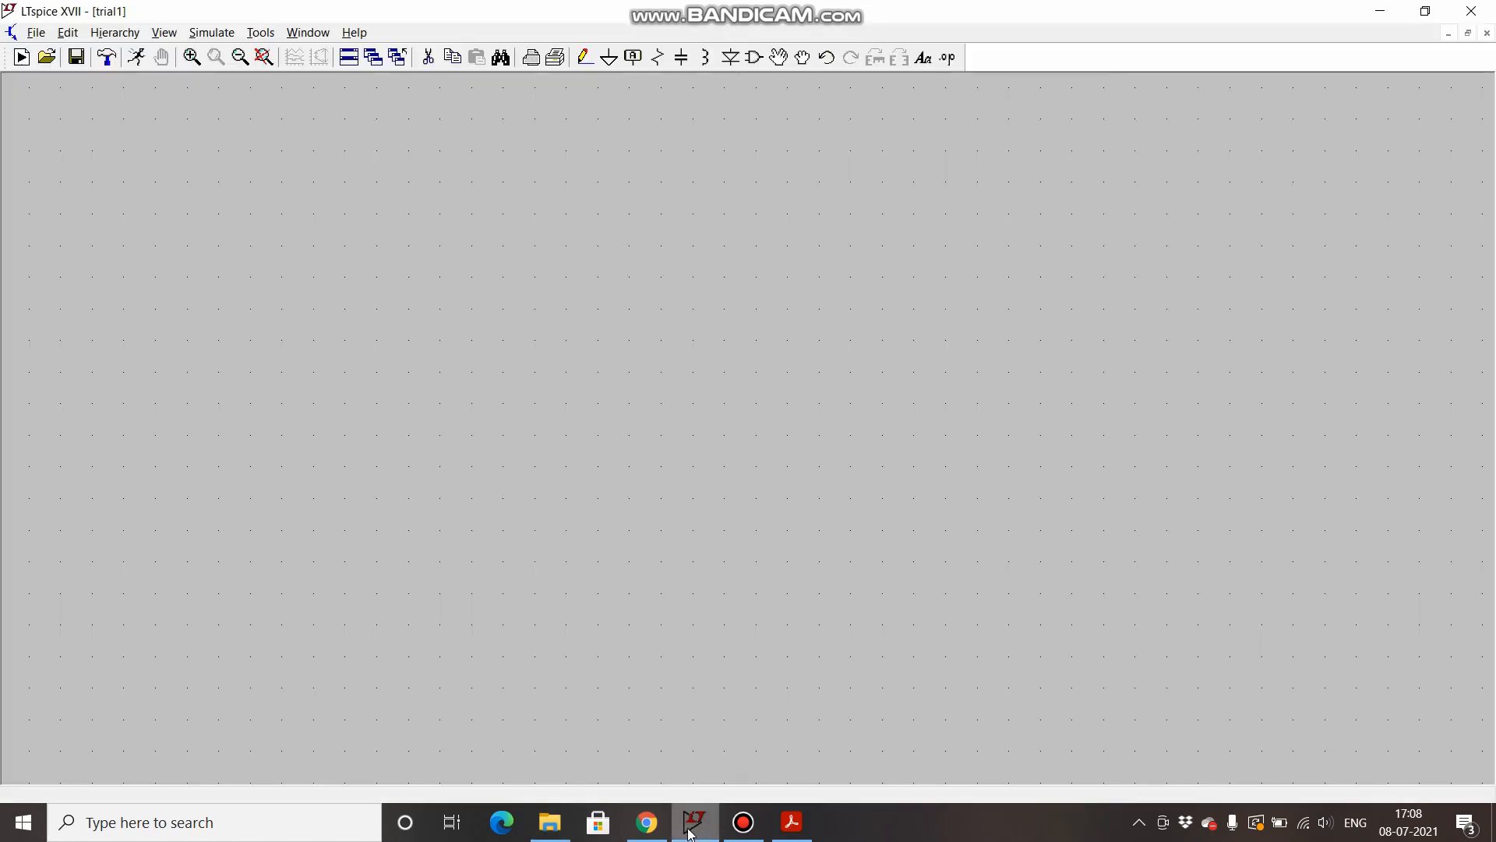
click(754, 57)
drag(749, 563, 853, 561)
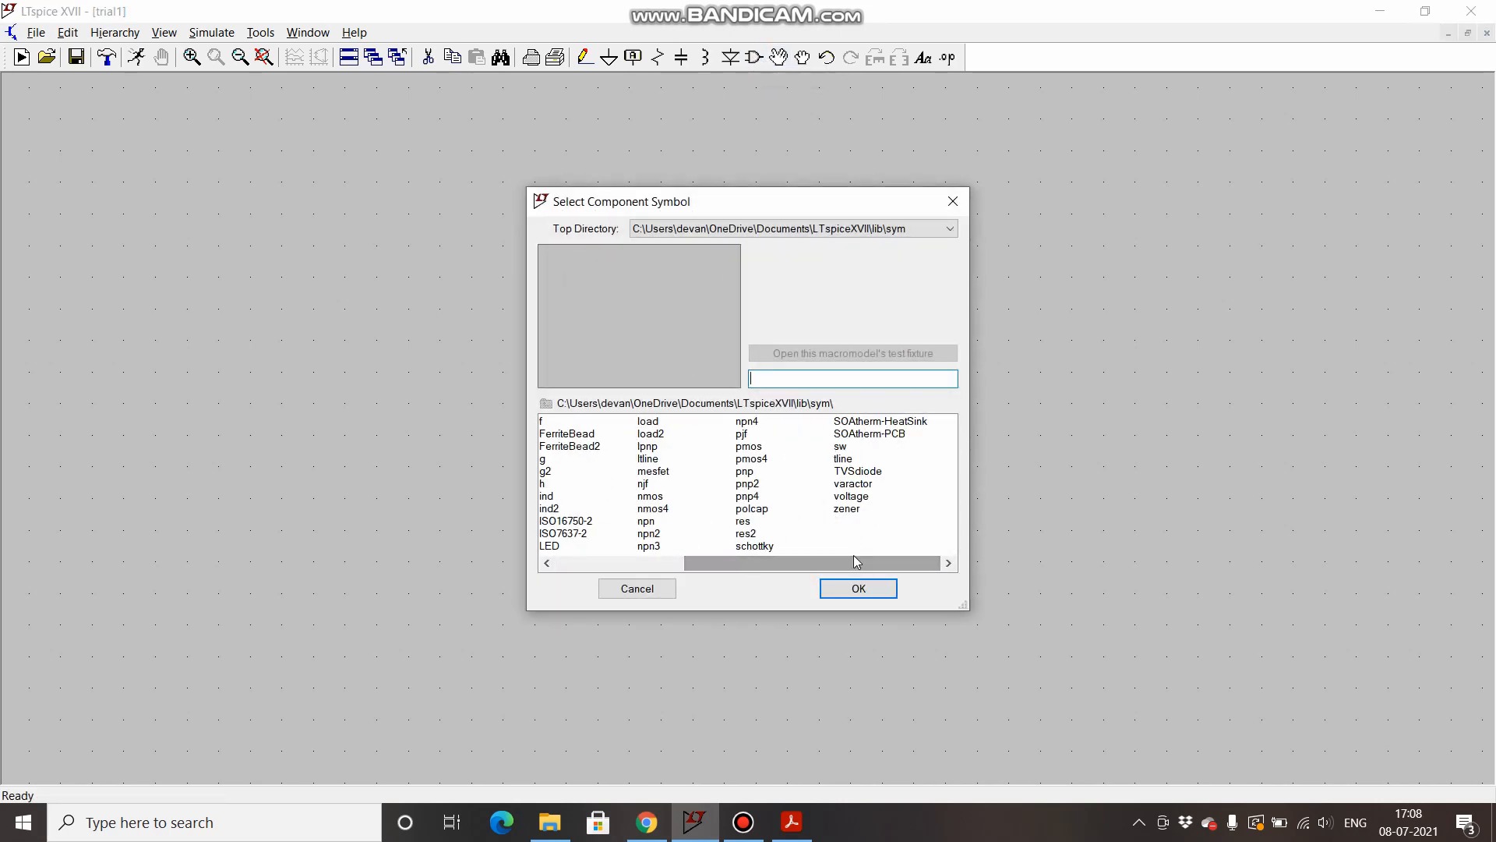
click(851, 497)
click(857, 588)
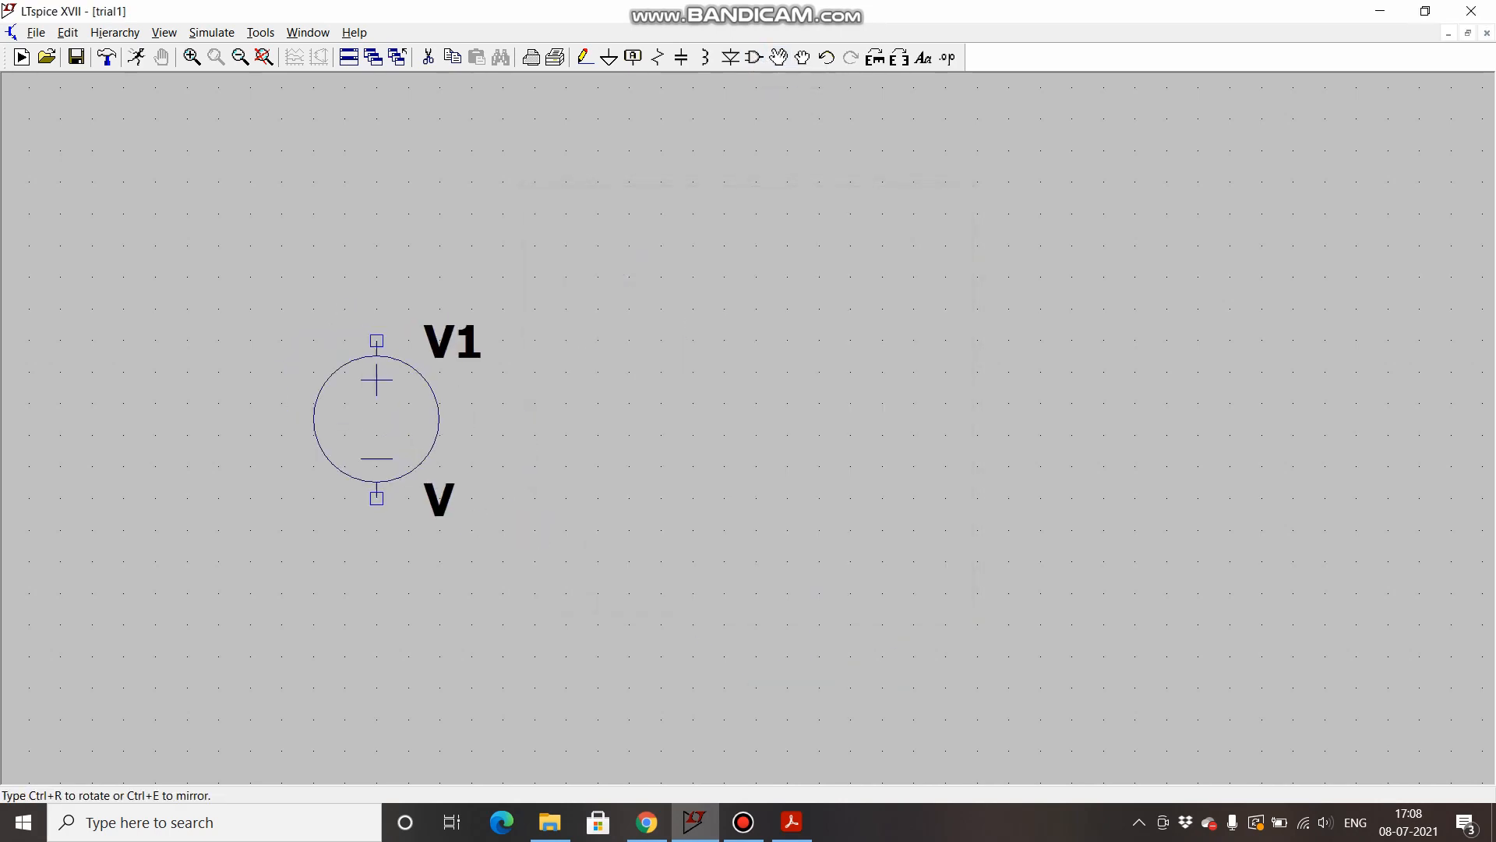
click(472, 374)
key(Escape)
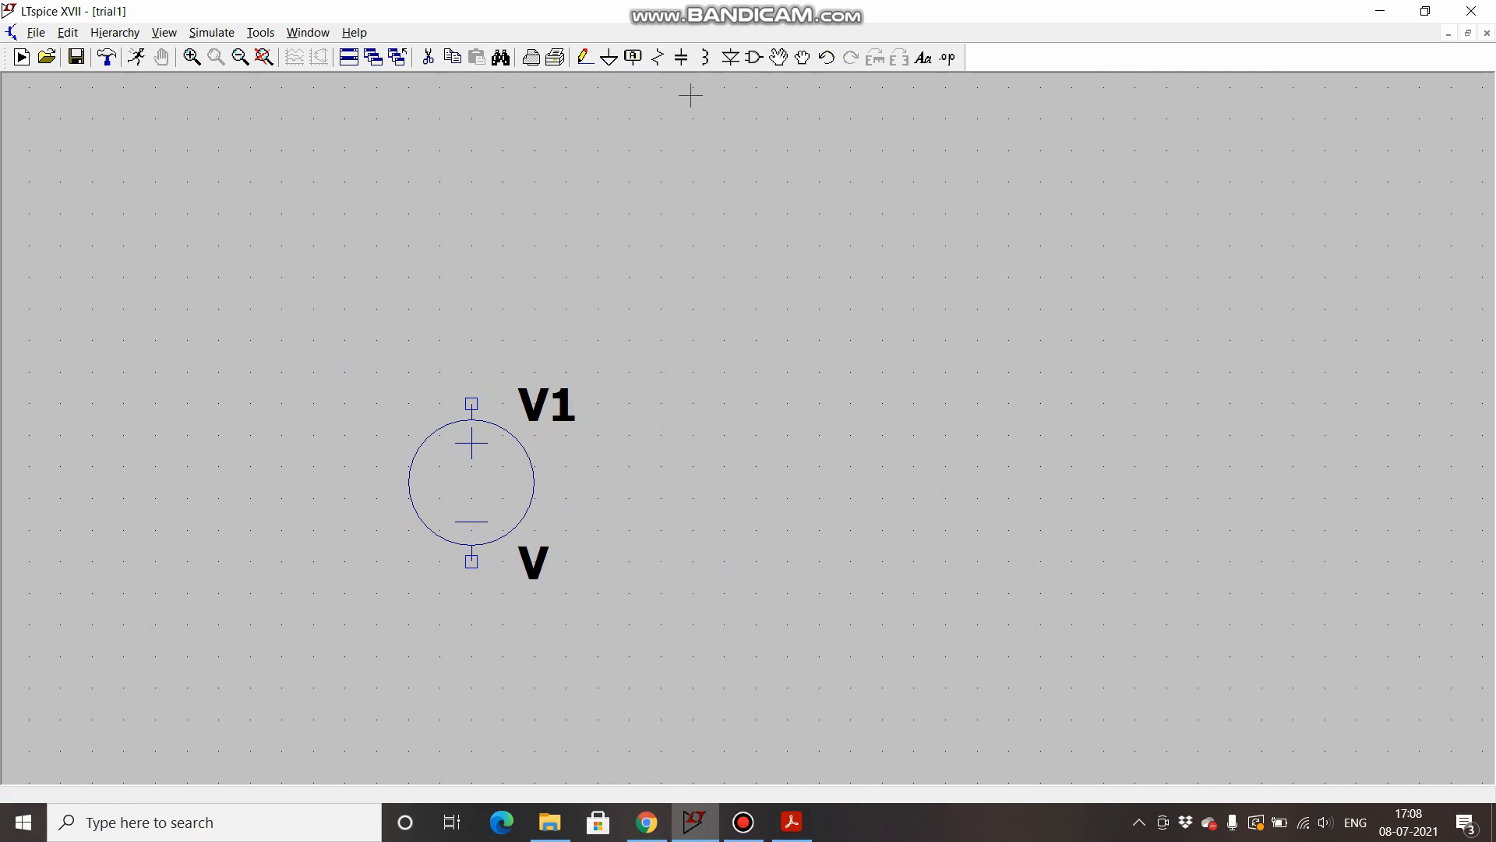
- Place a horizontal resistor above and to the right of the voltage source
click(658, 57)
key(ctrl+r)
click(723, 276)
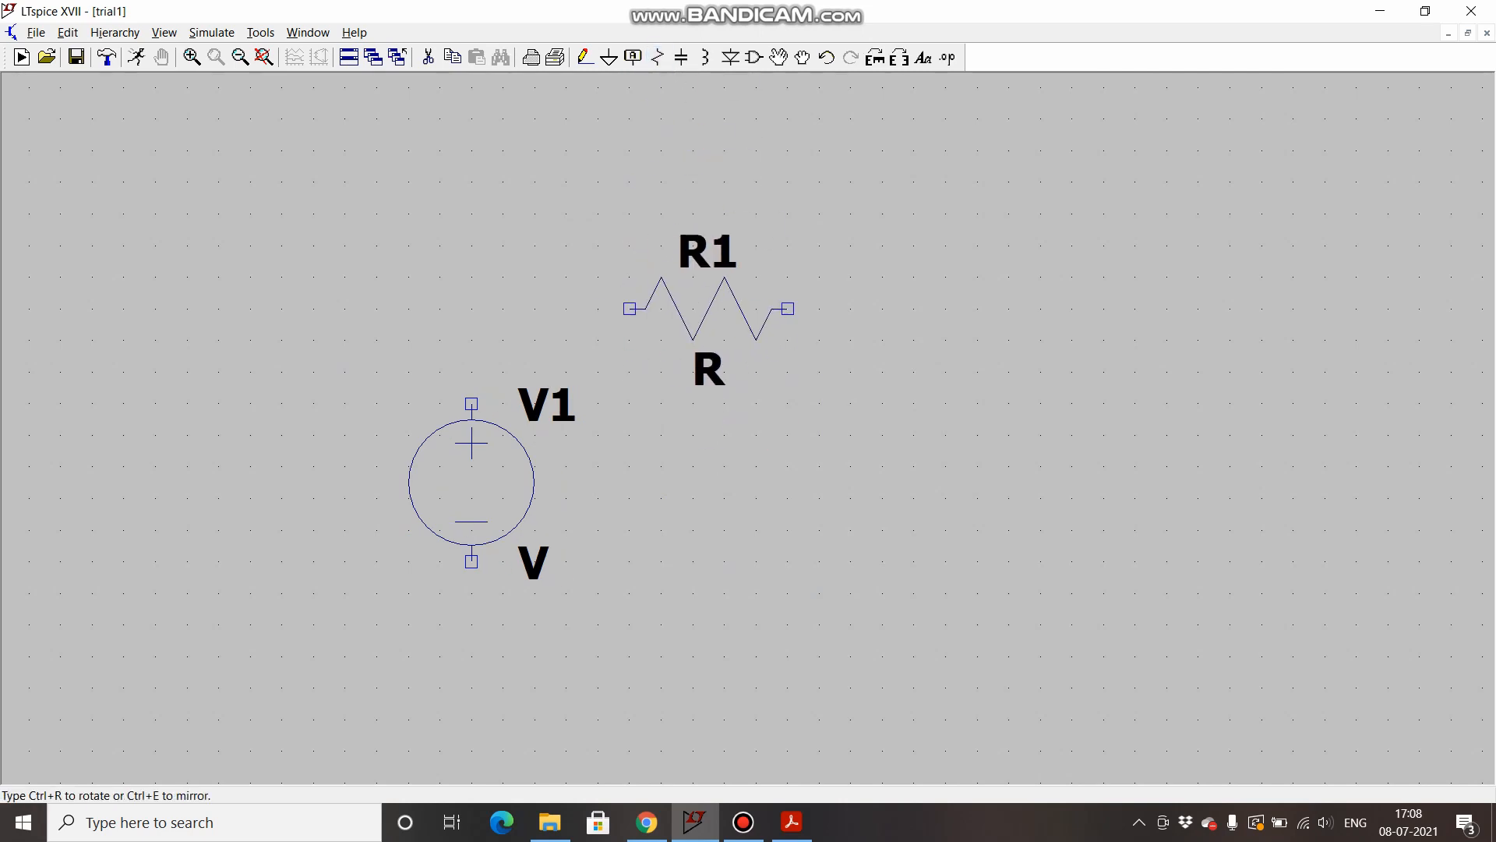
key(Escape)
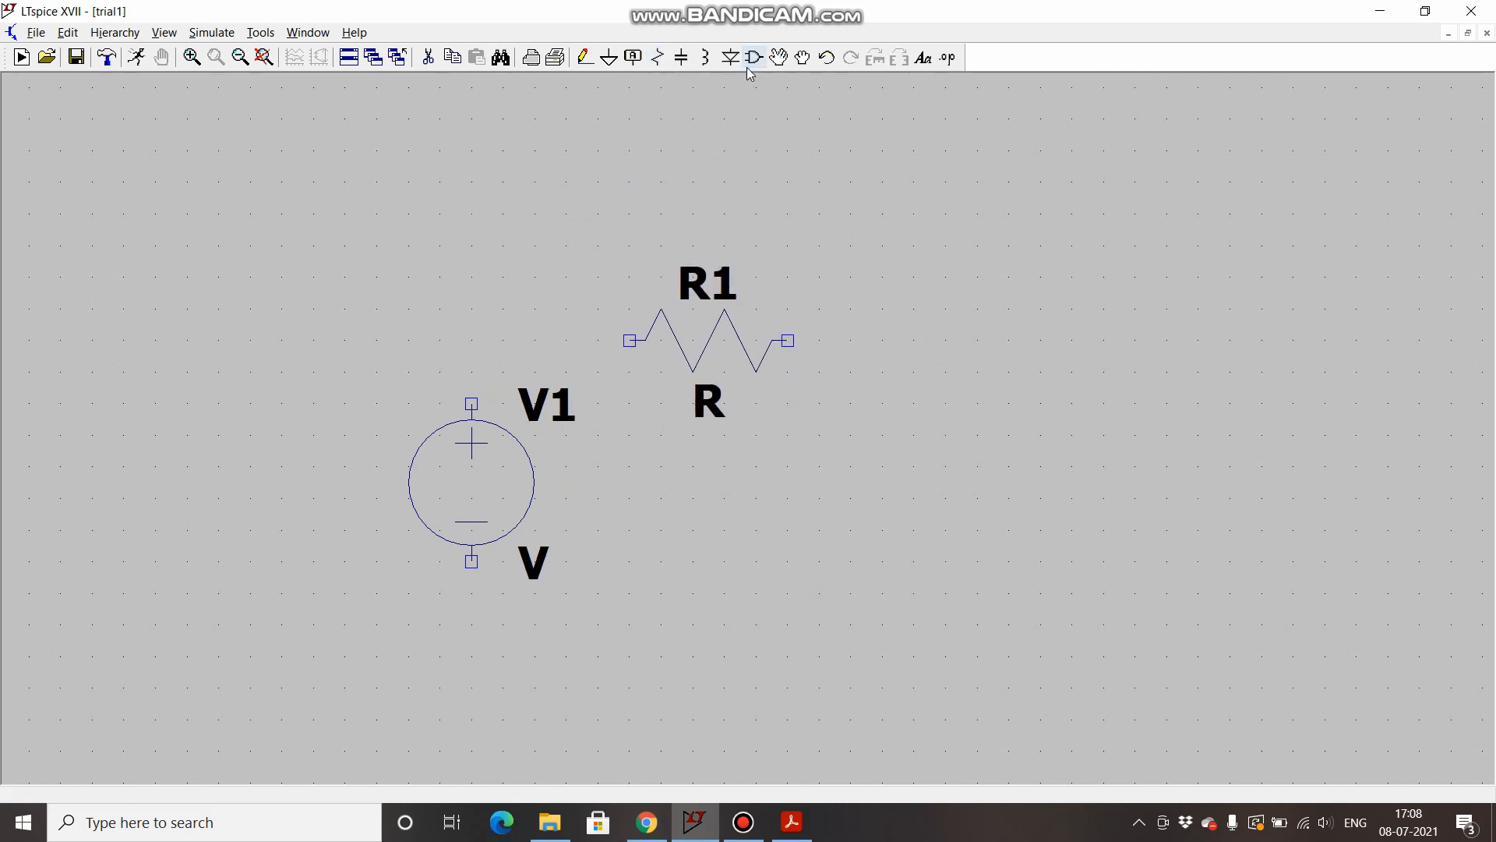
- Place a vertical diode pointing down, below and to the right of the resistor
click(732, 61)
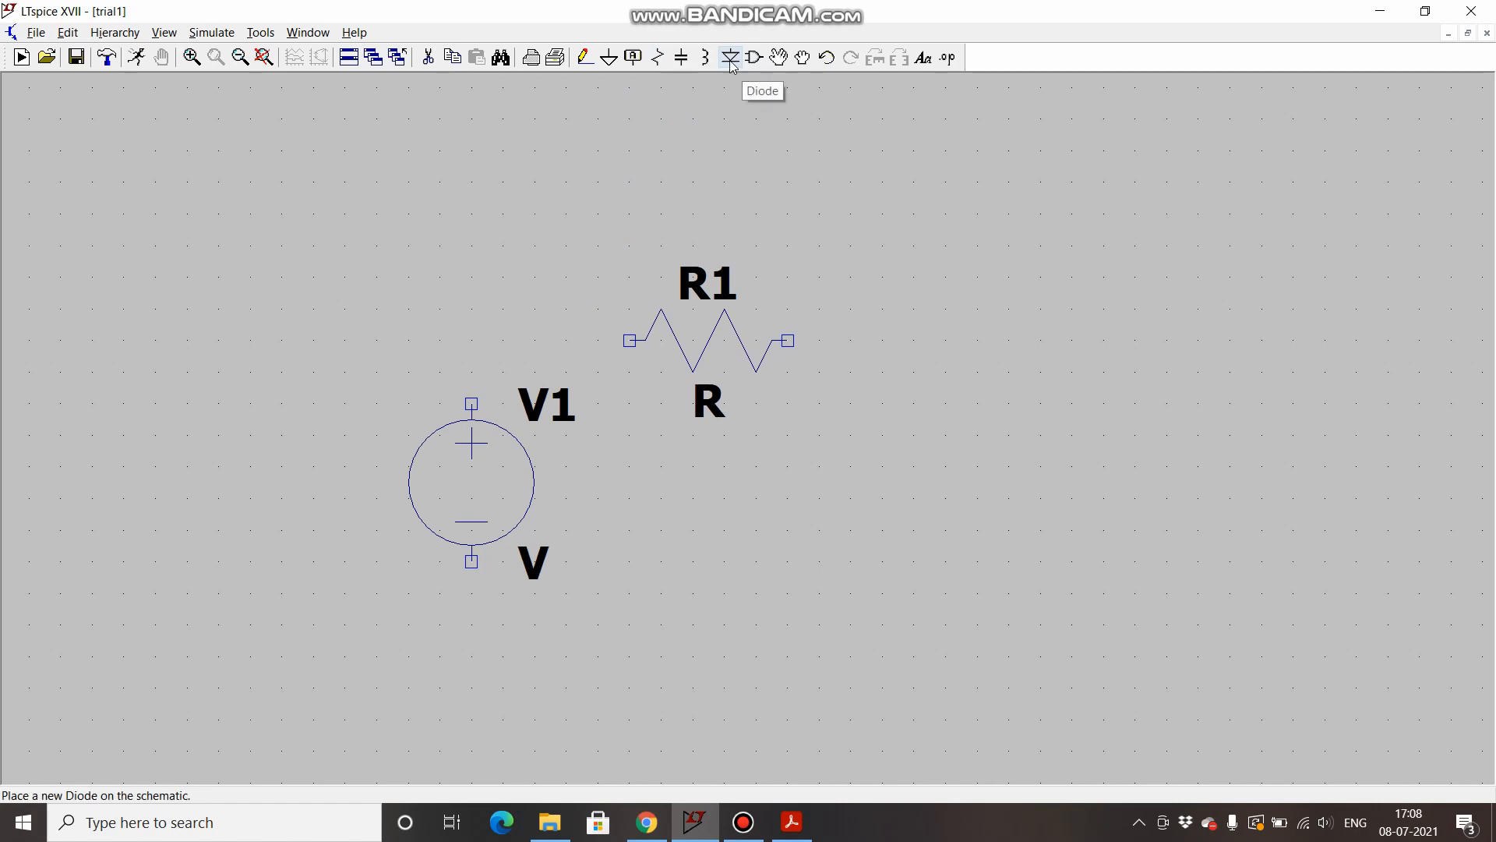
click(851, 404)
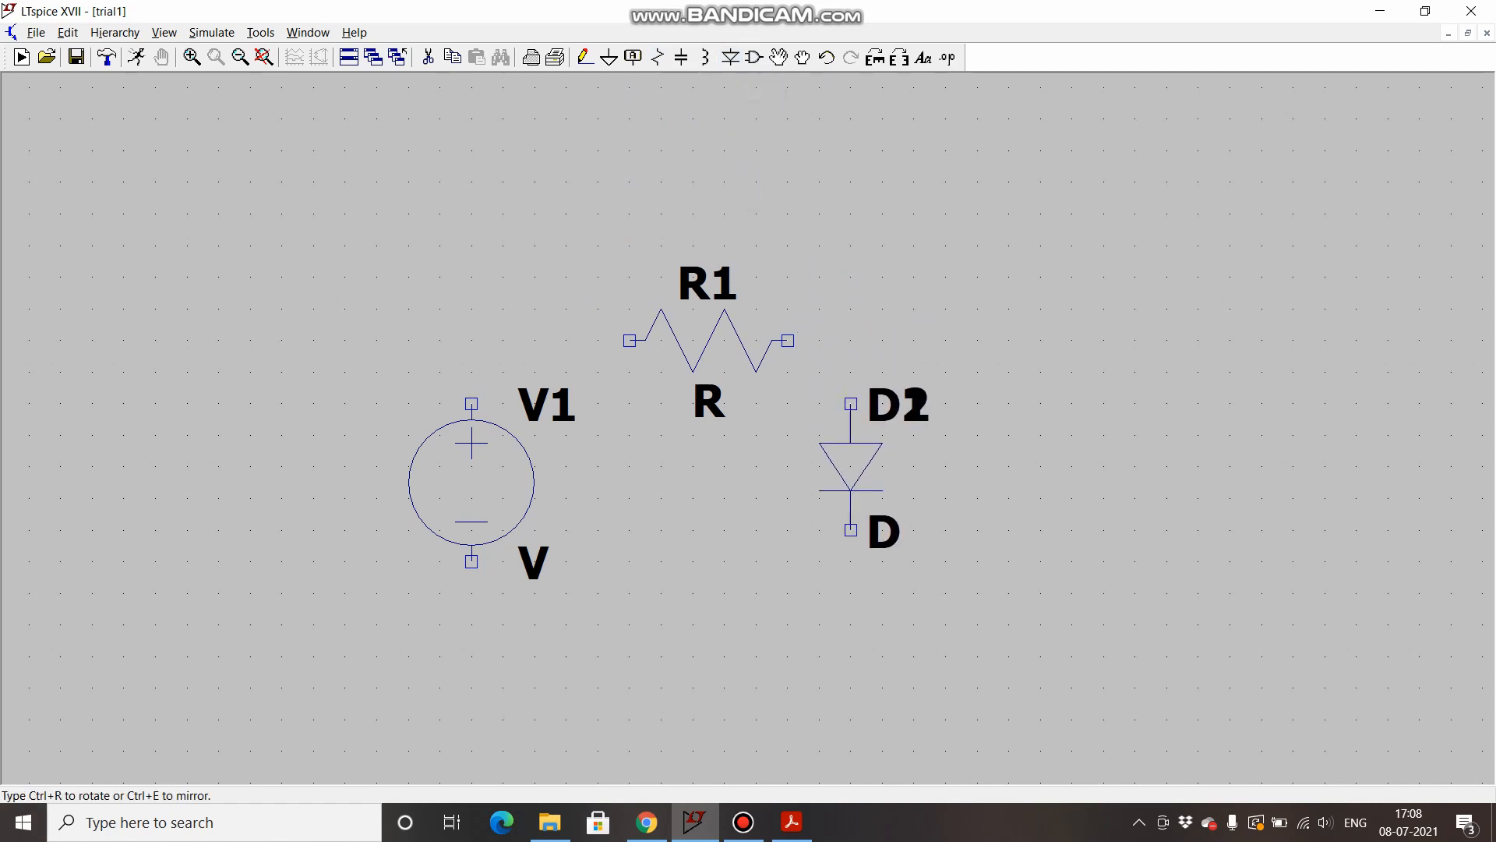
key(Escape)
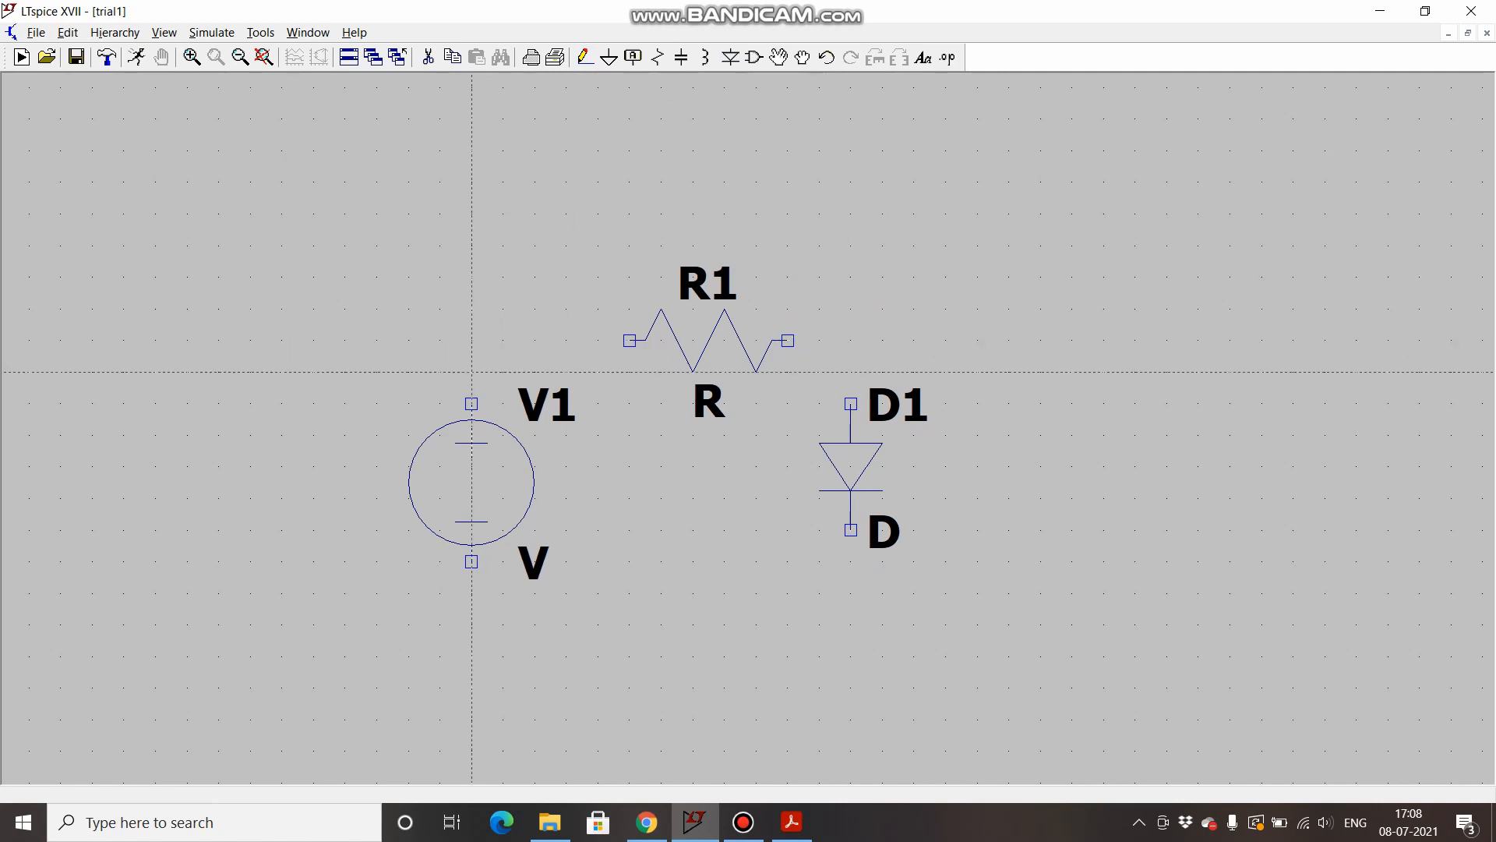
- Wire the voltage source, resistor and diode into a closed series loop, with the return wire along the bottom
click(472, 403)
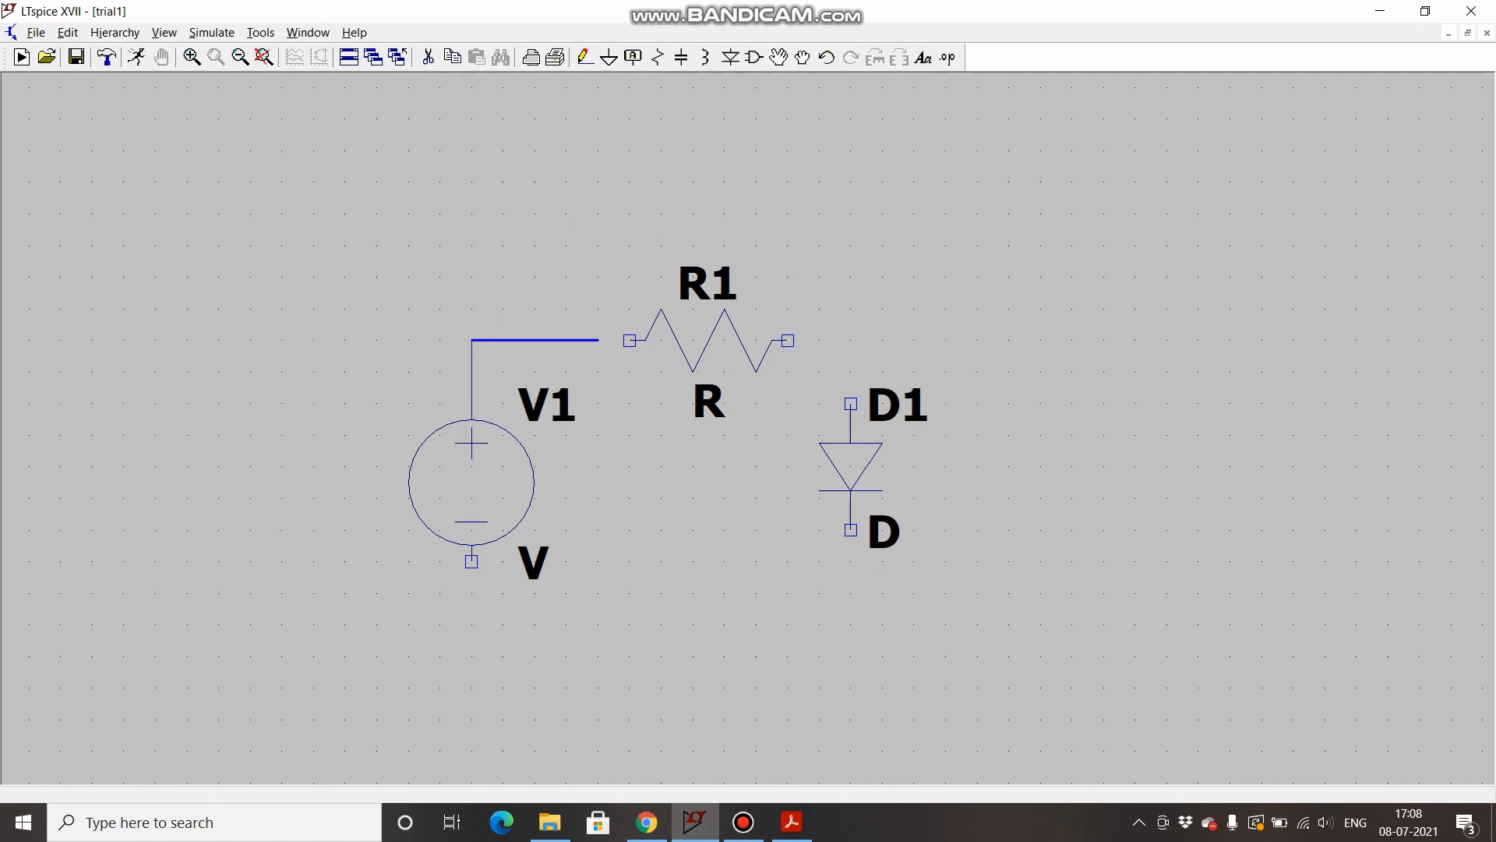
click(630, 341)
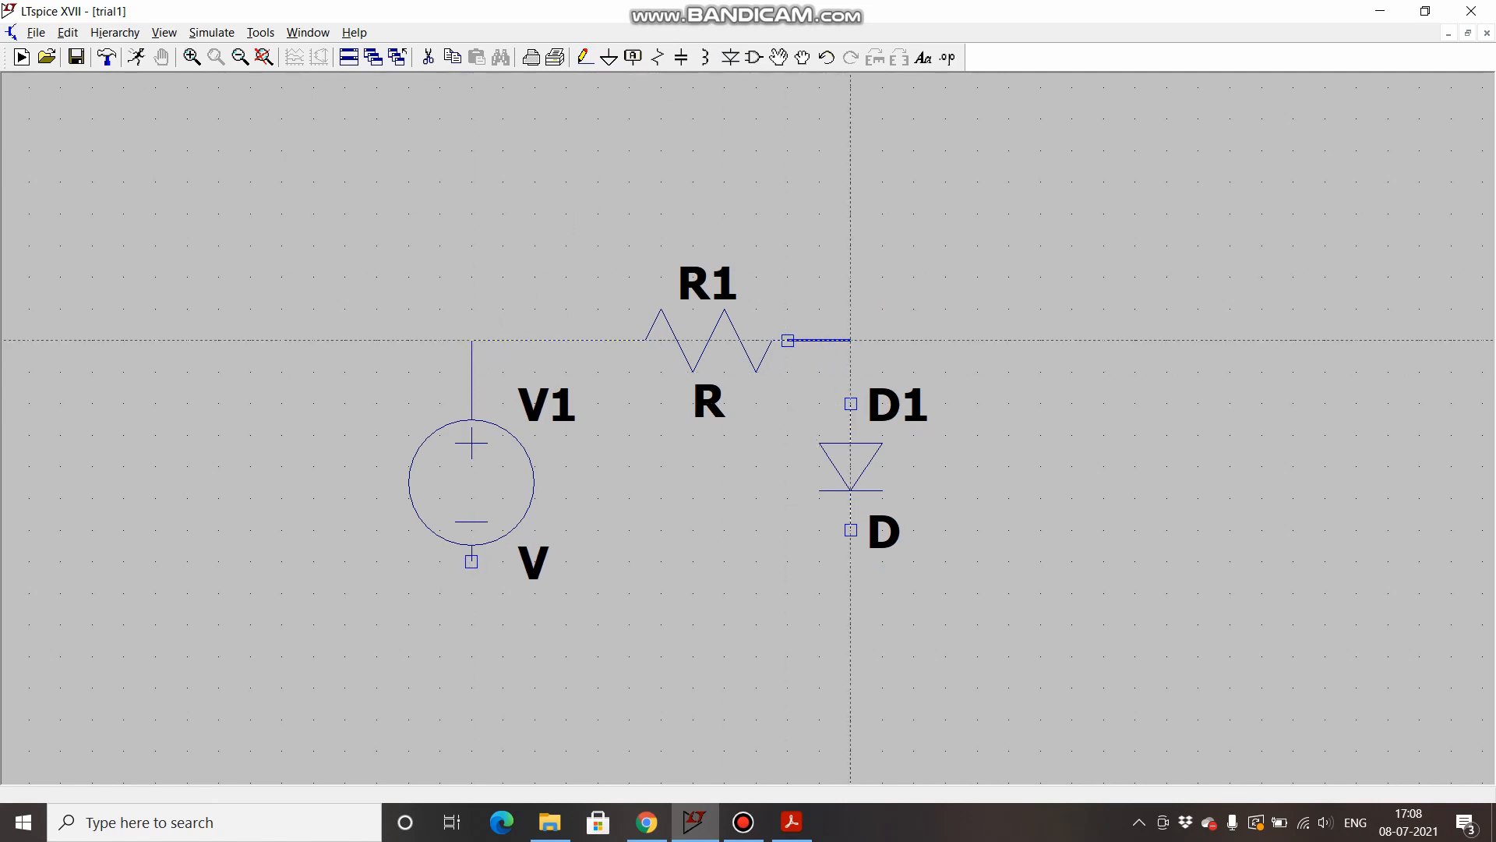
click(851, 403)
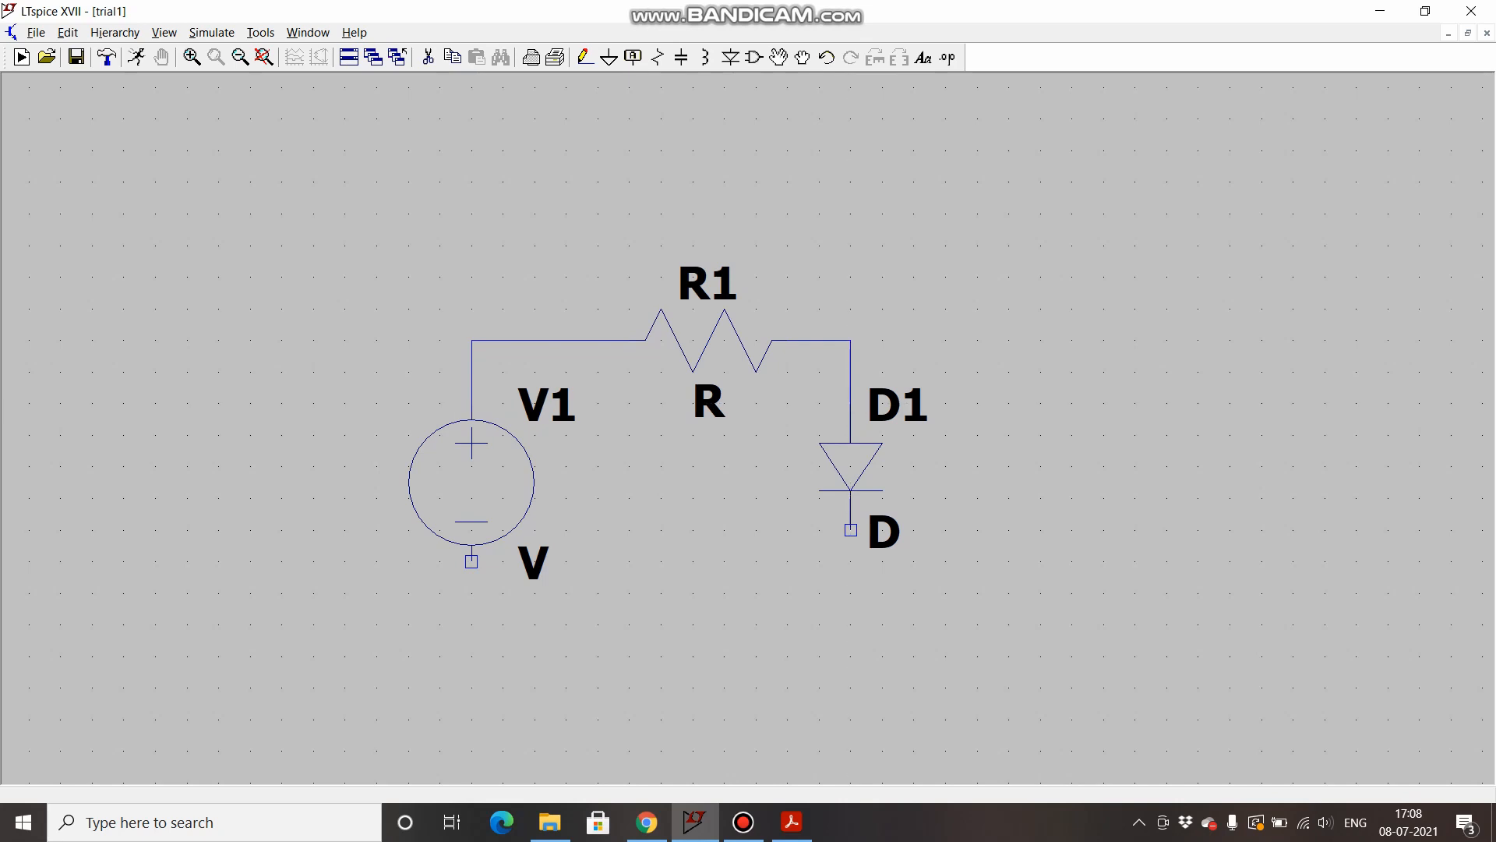
click(851, 530)
click(851, 593)
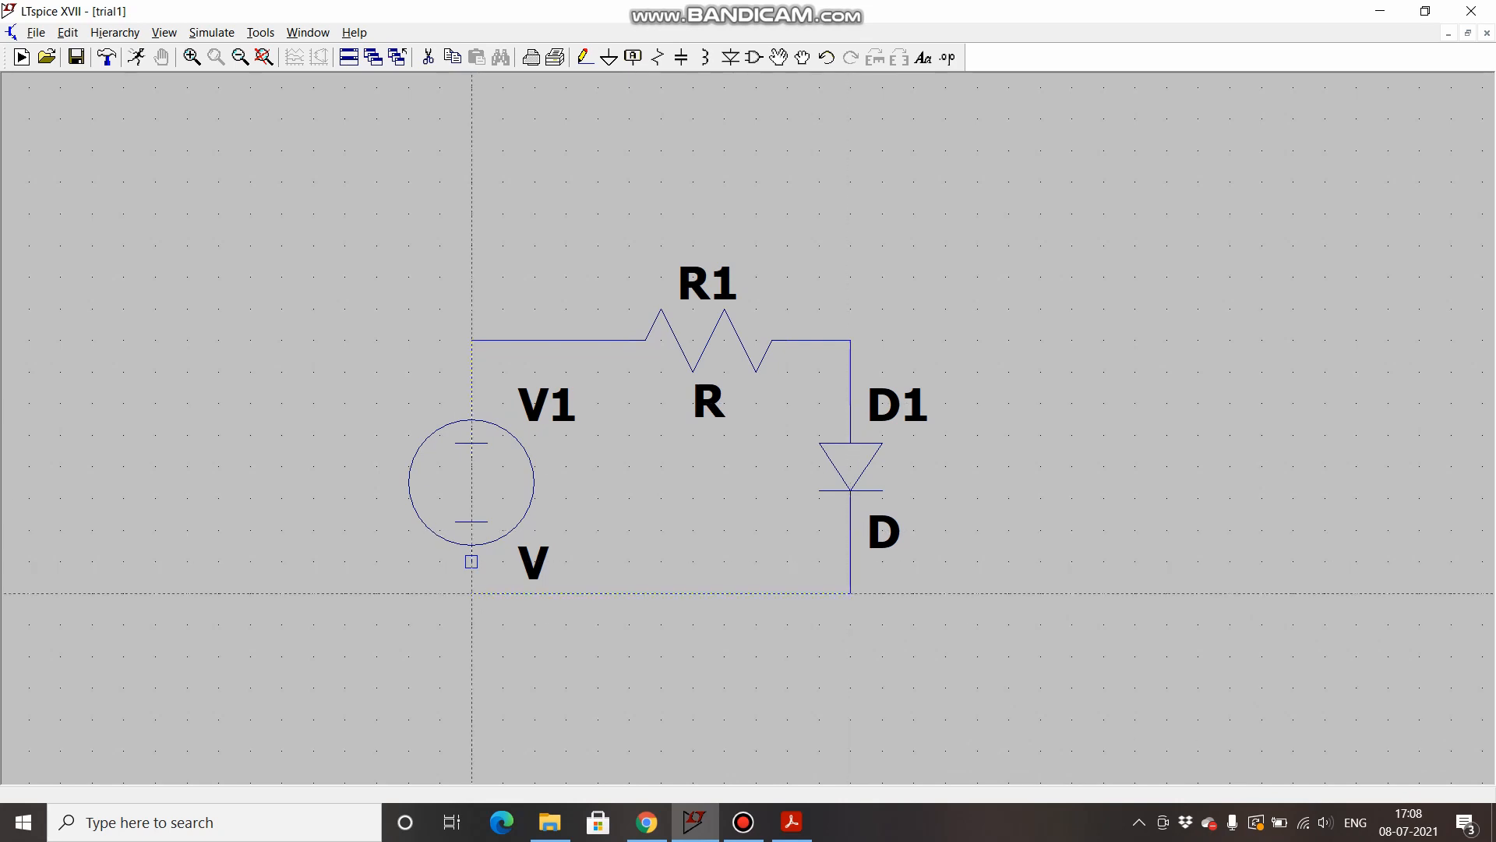
click(471, 561)
key(Escape)
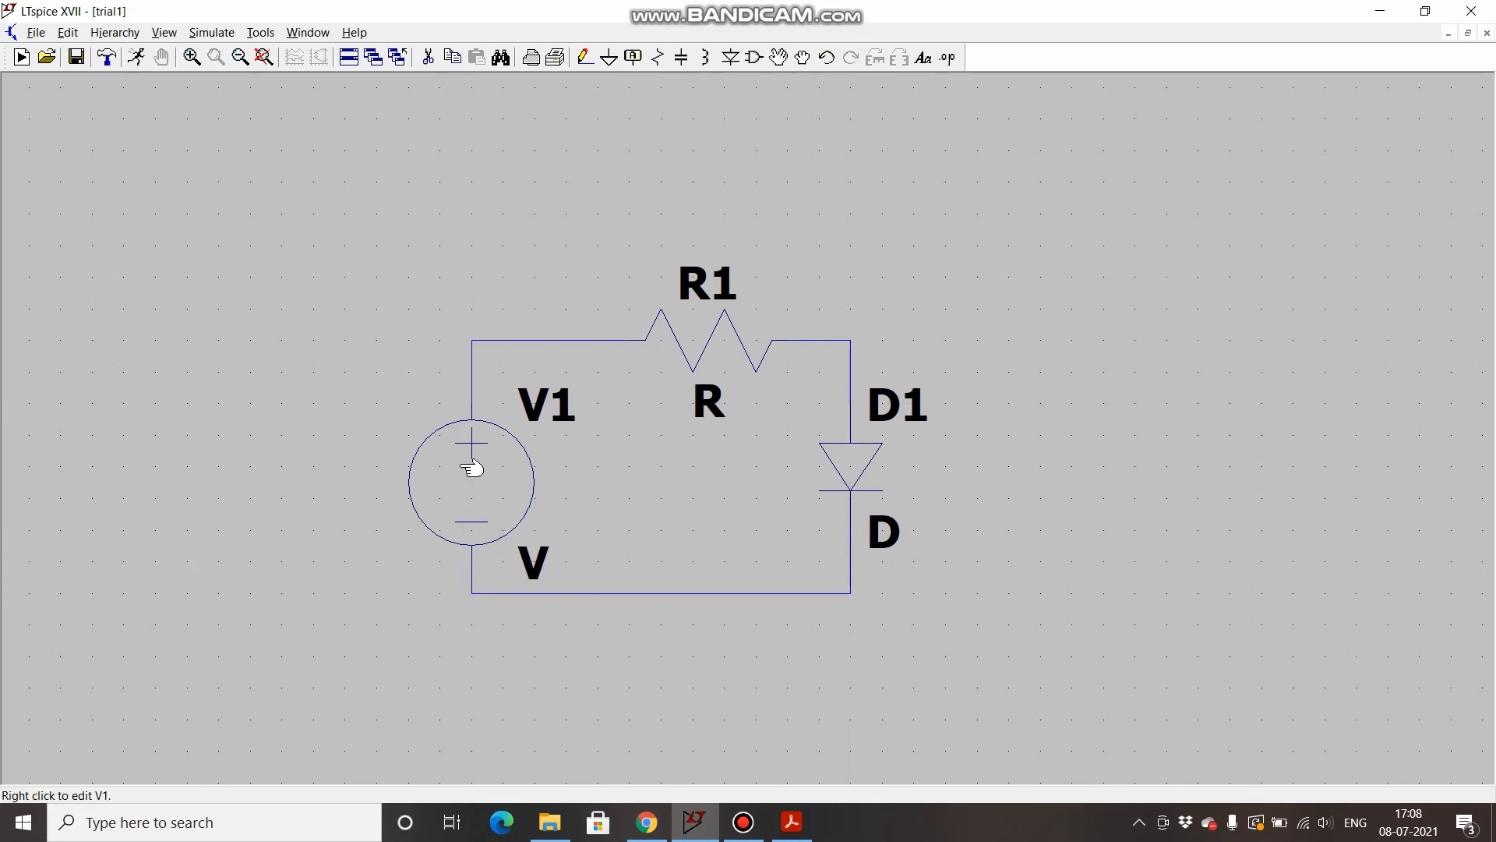
- Set the voltage source V1 to 100 V DC and the resistor R1 to 100 Ω
right_click(463, 473)
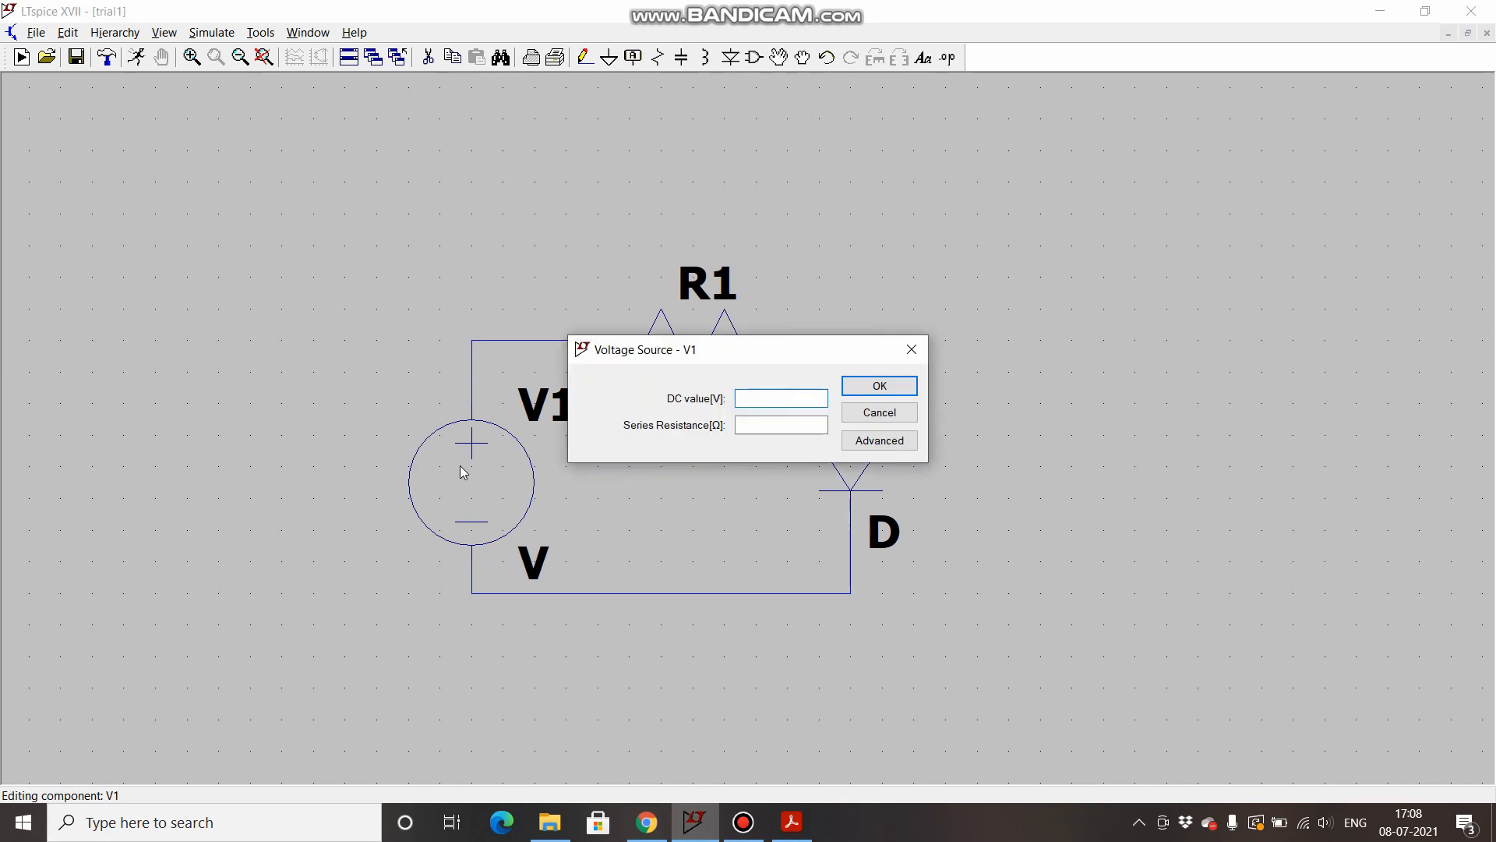
text(100)
key(Return)
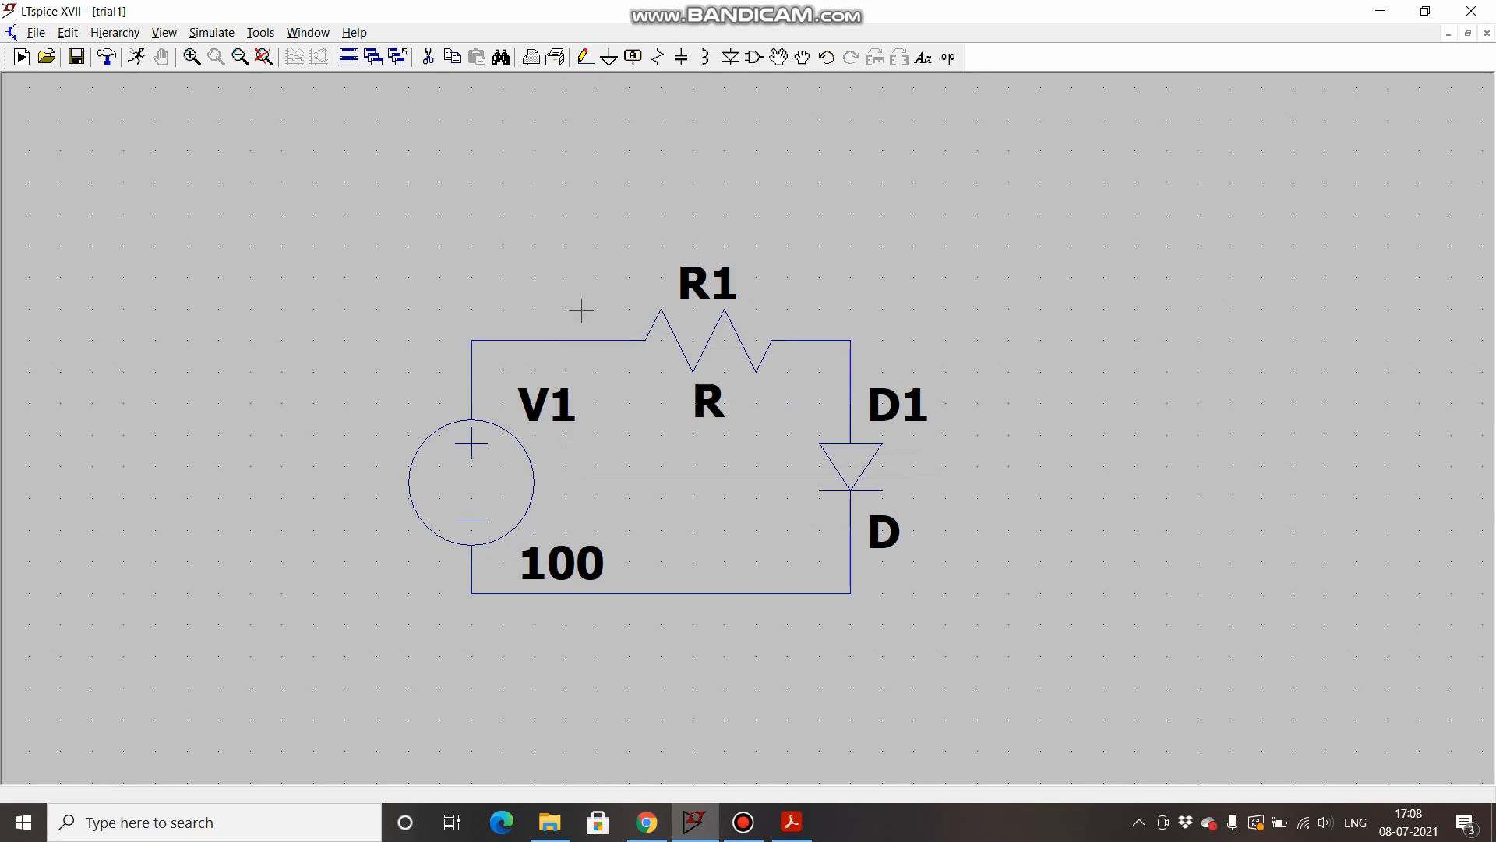
right_click(690, 372)
text(100)
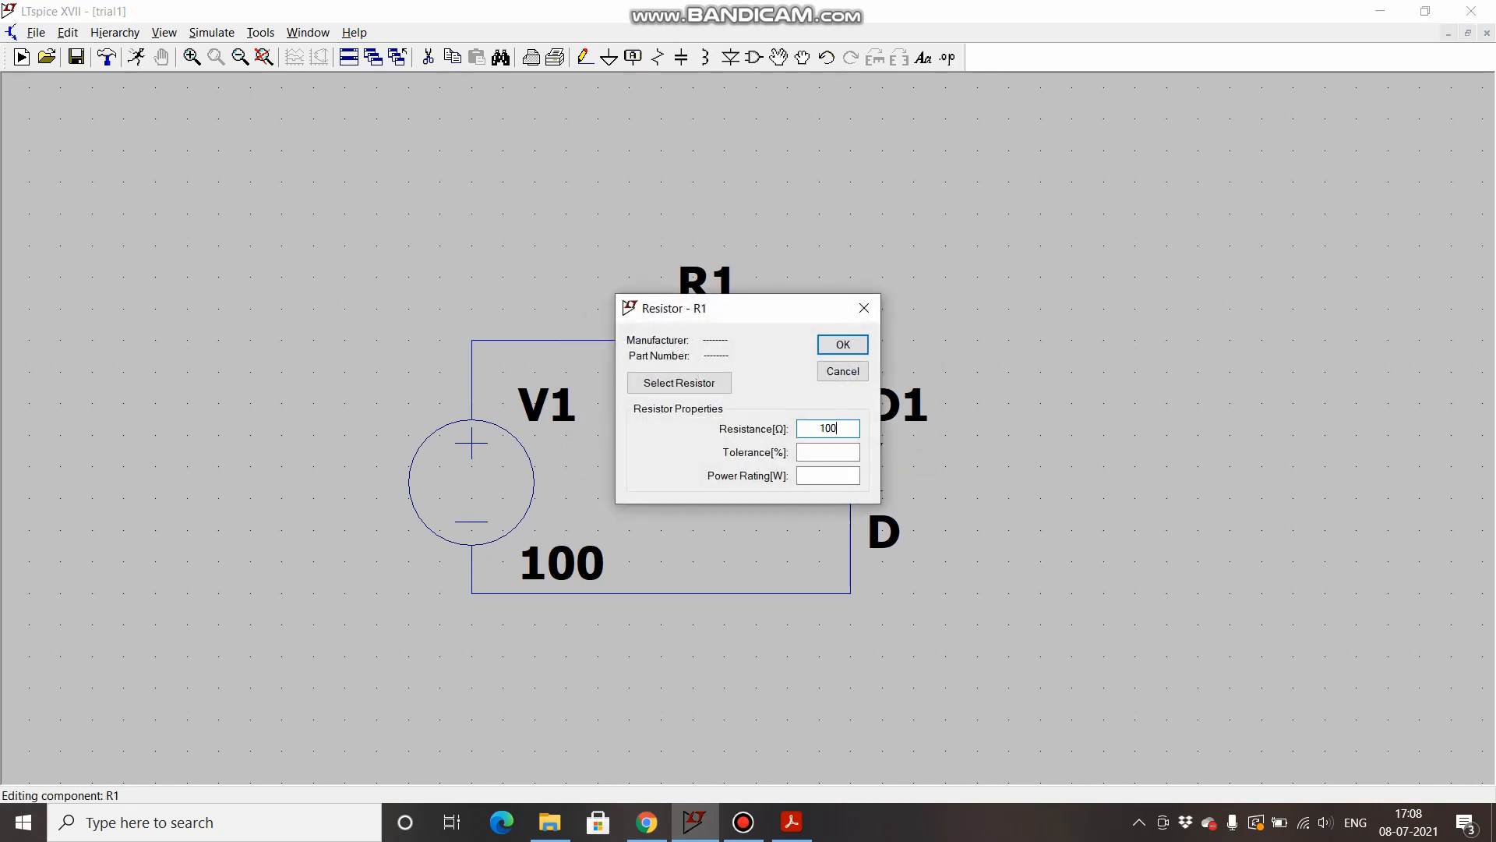
key(Return)
- Place a ground symbol on the return wire's corner directly below the voltage source
click(609, 59)
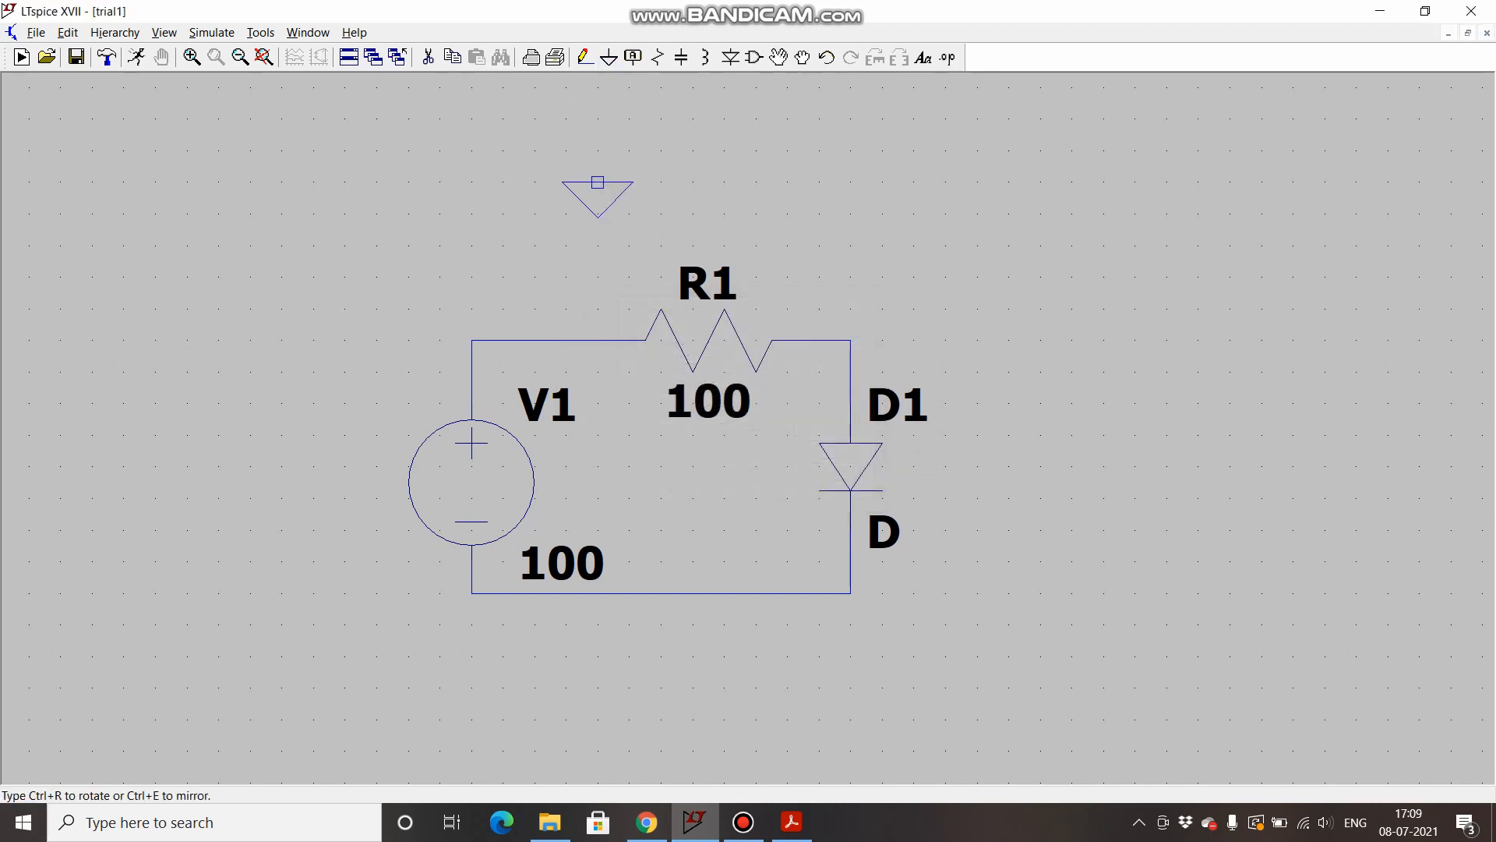
click(471, 594)
right_click(471, 593)
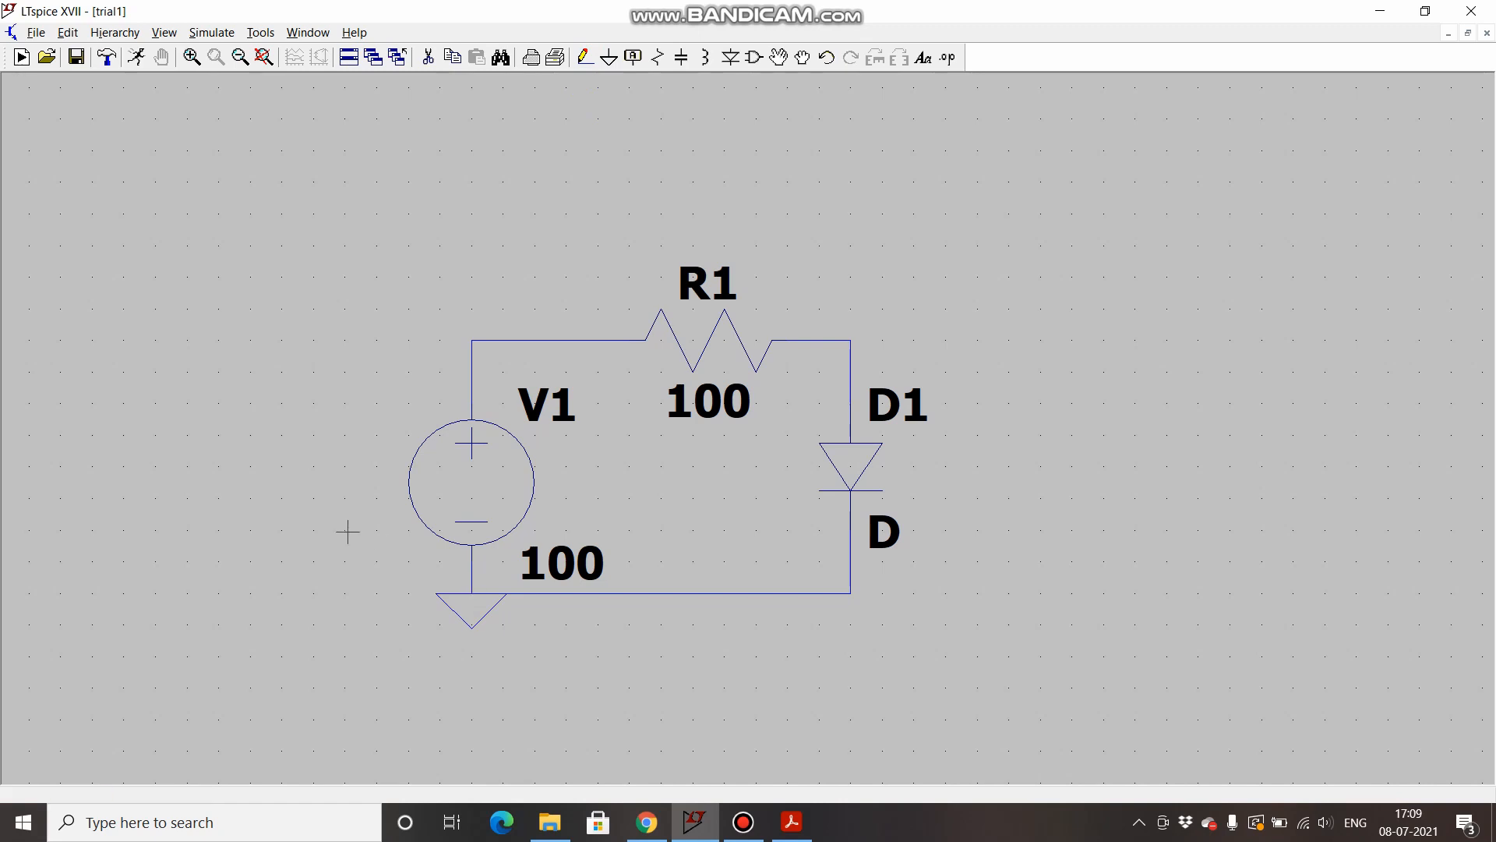
- Set the Value attribute of diode D1 to 1N4007
right_click(854, 462)
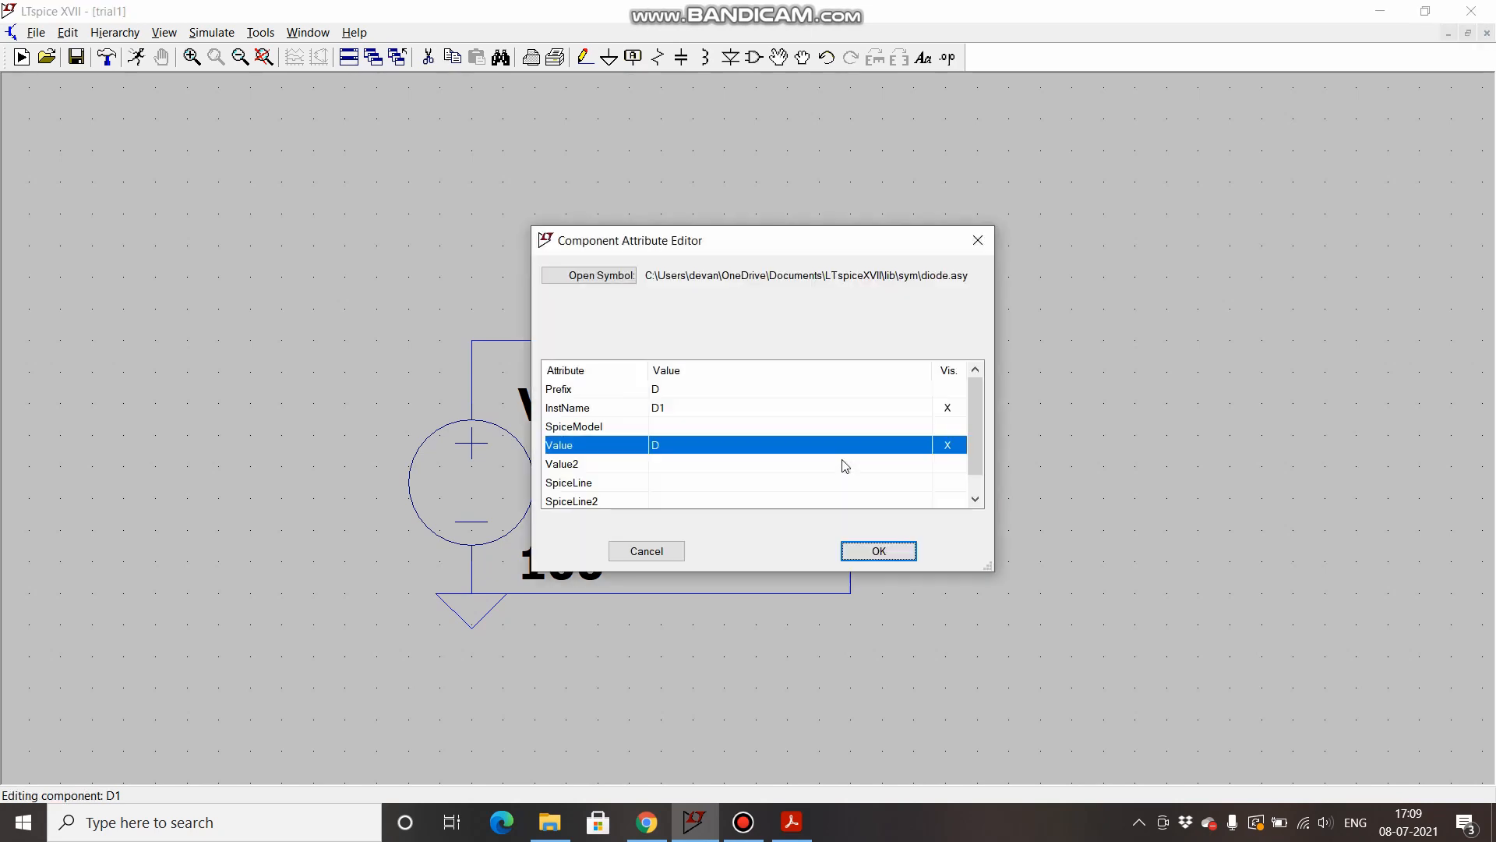
click(667, 441)
click(668, 442)
text(1)
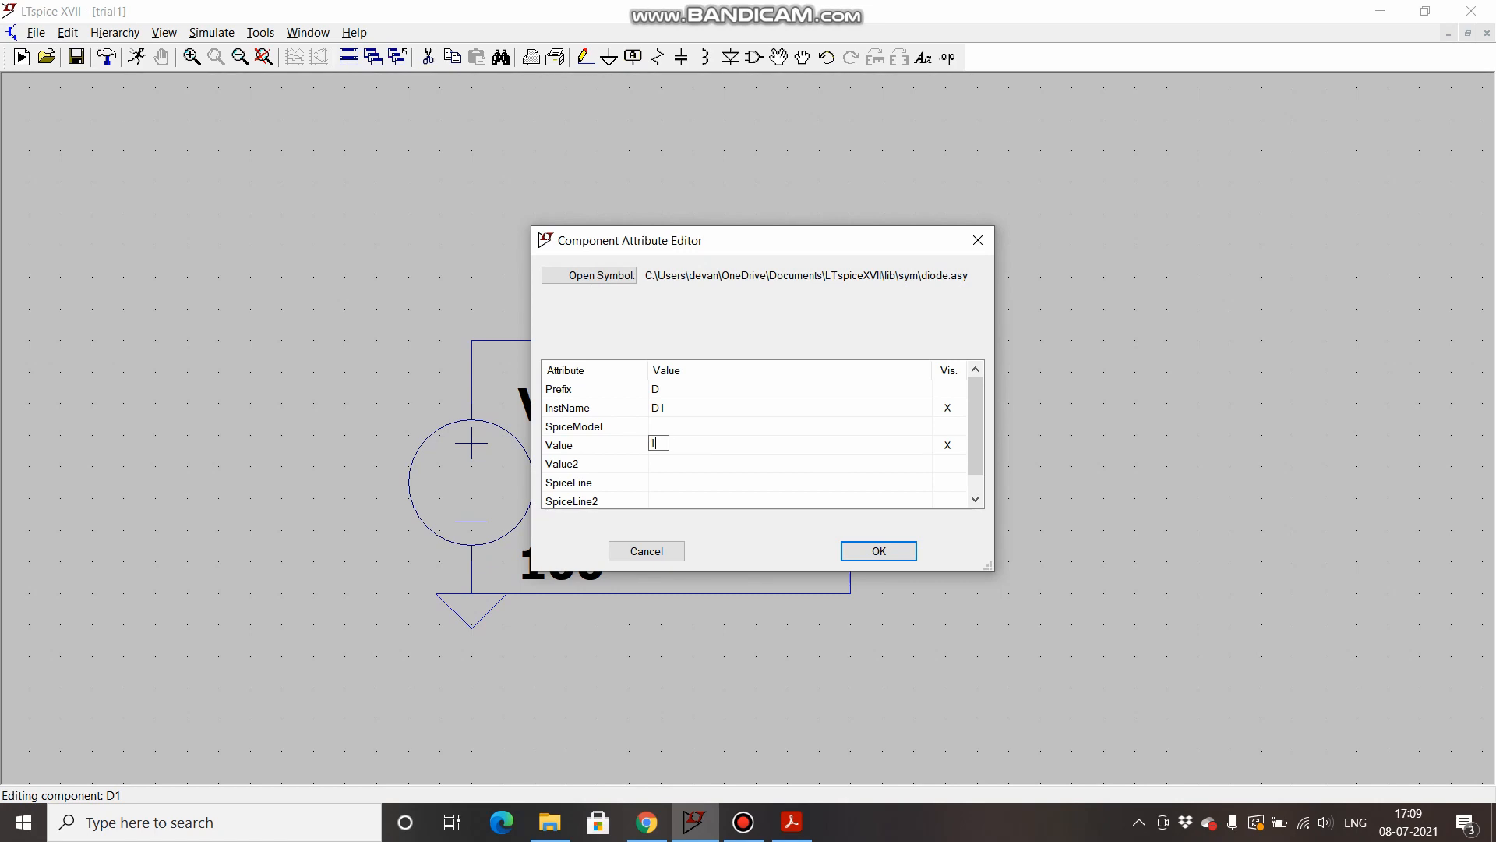
text(N4007)
click(874, 551)
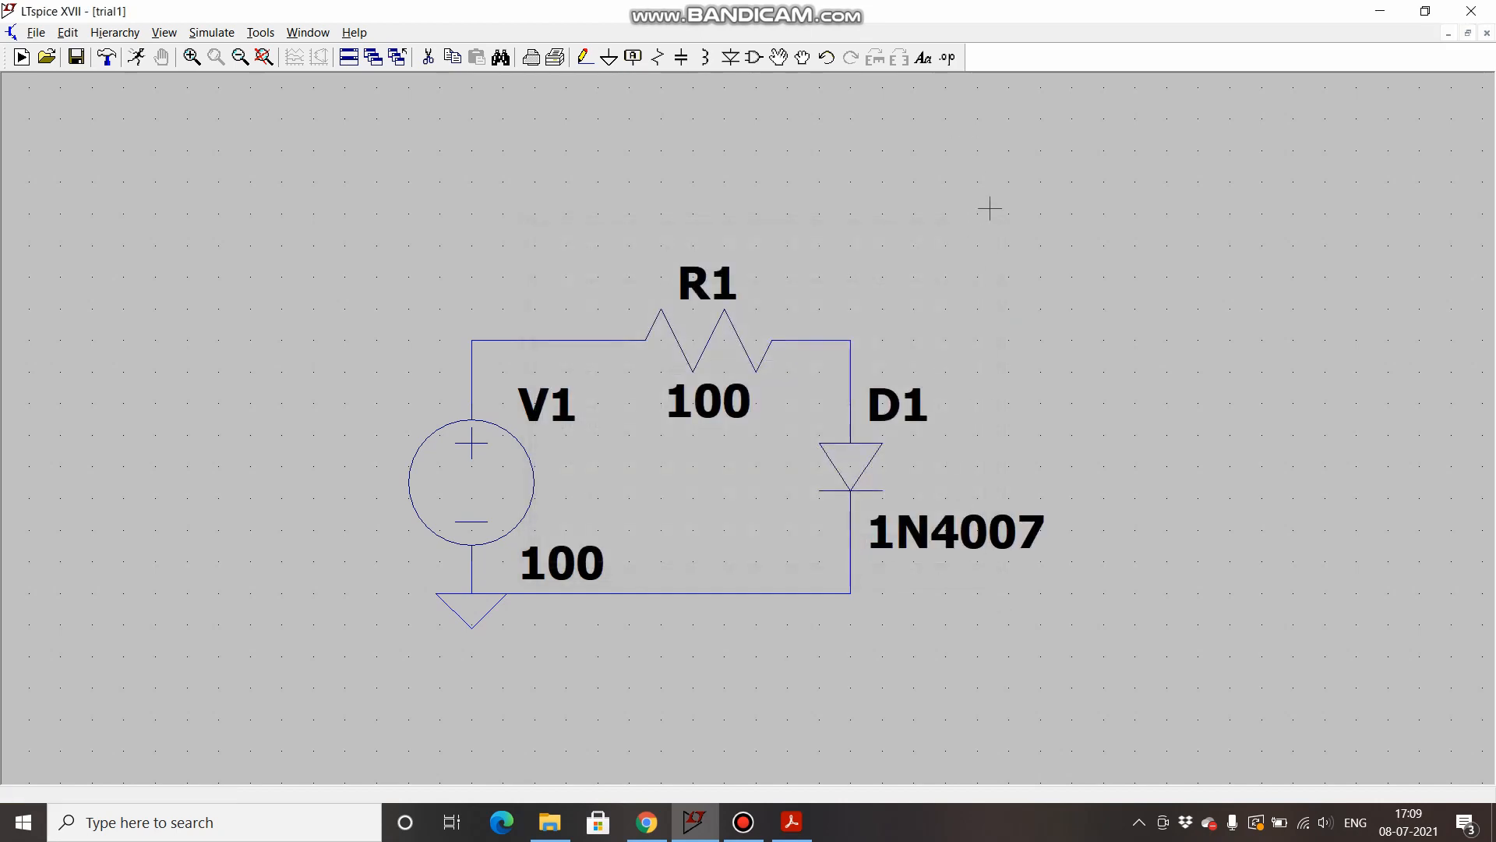
- Add the SPICE directive ".include 1N4007.txt" below and to the left of the circuit
click(950, 57)
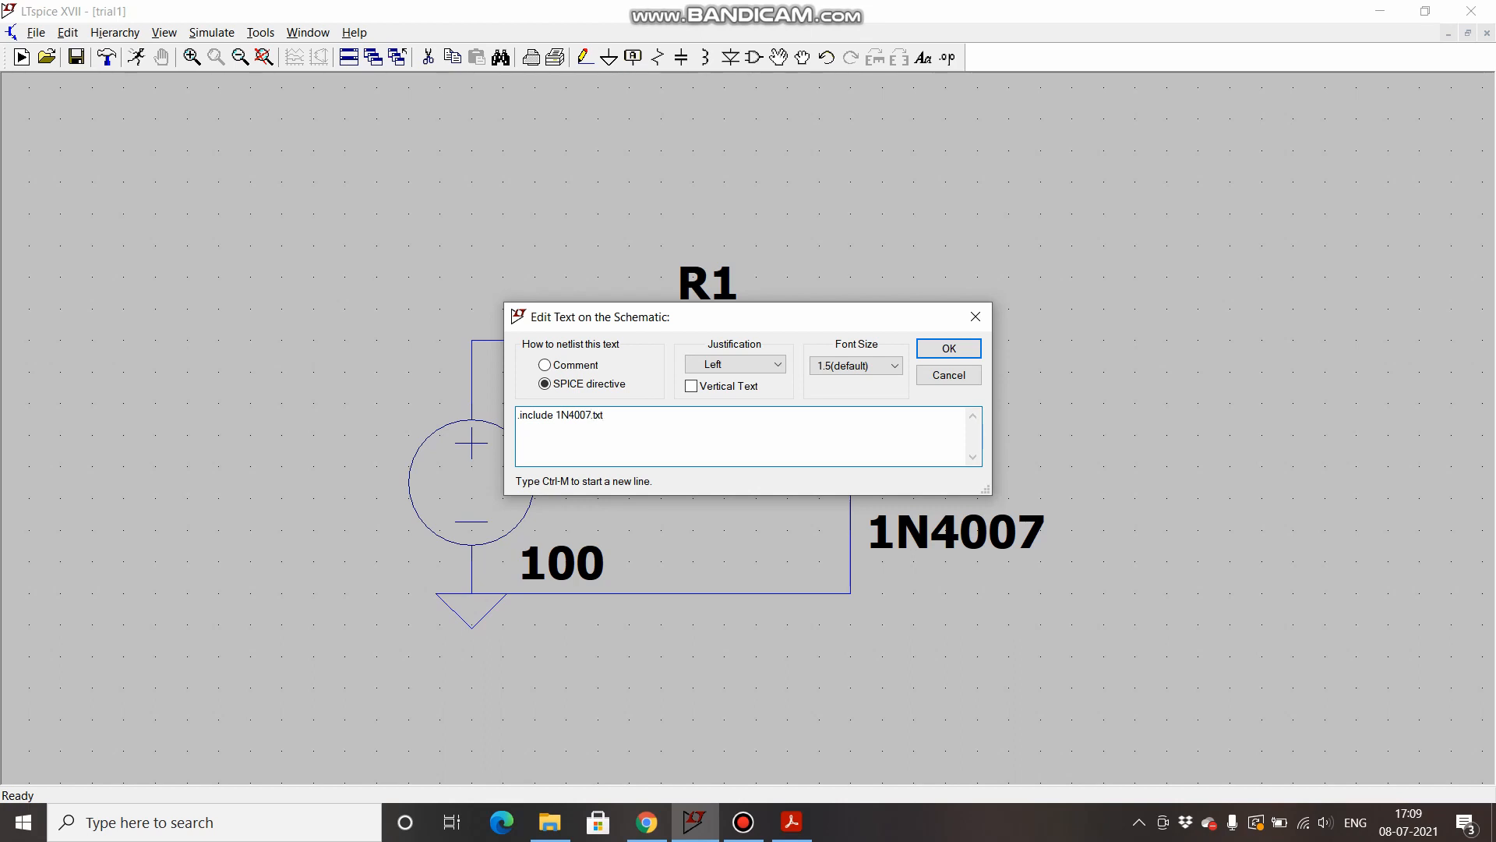
key(Return)
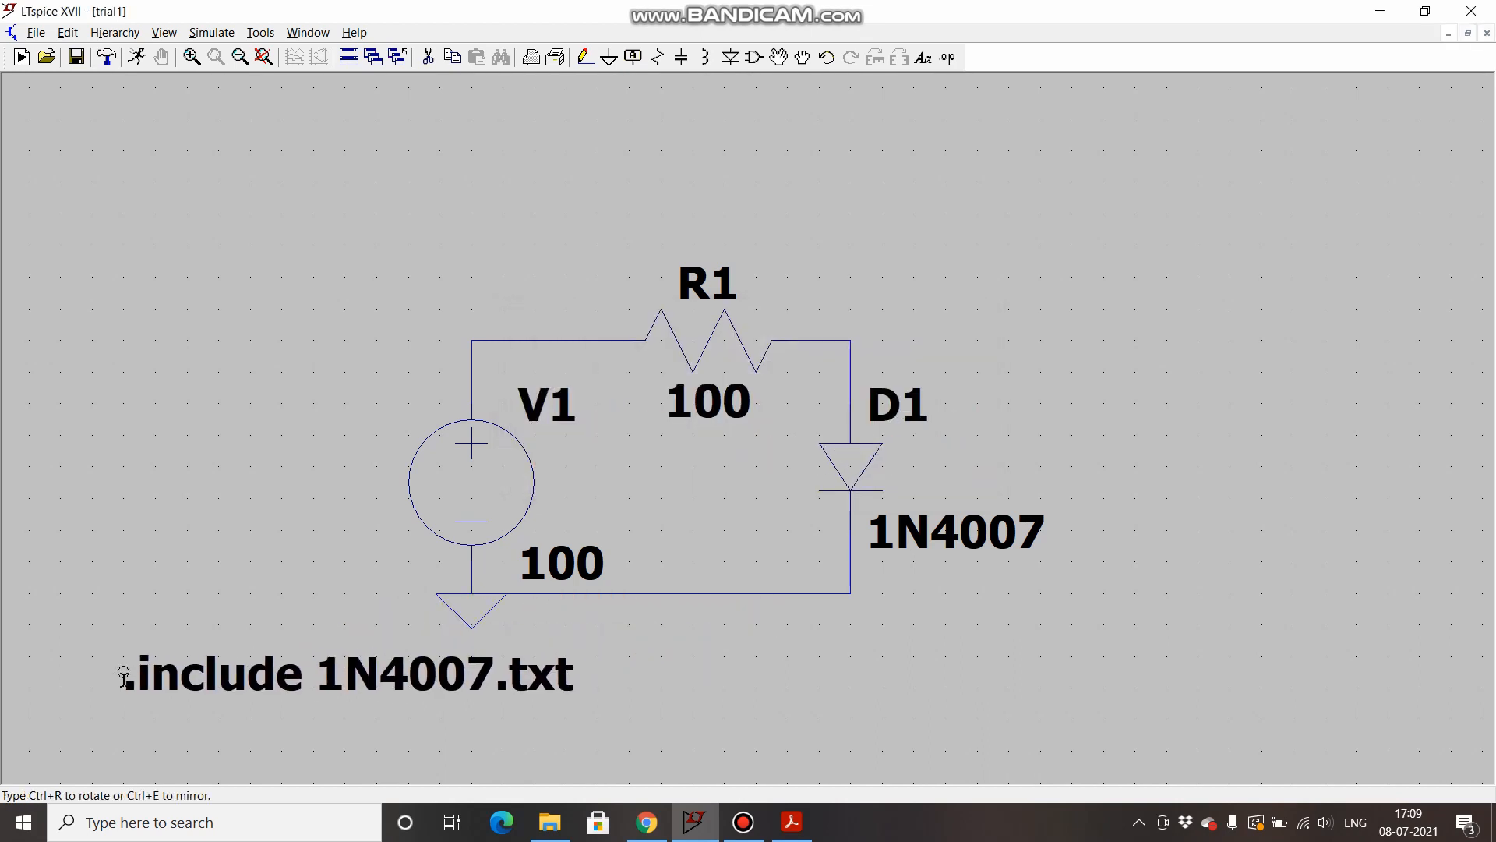
click(110, 689)
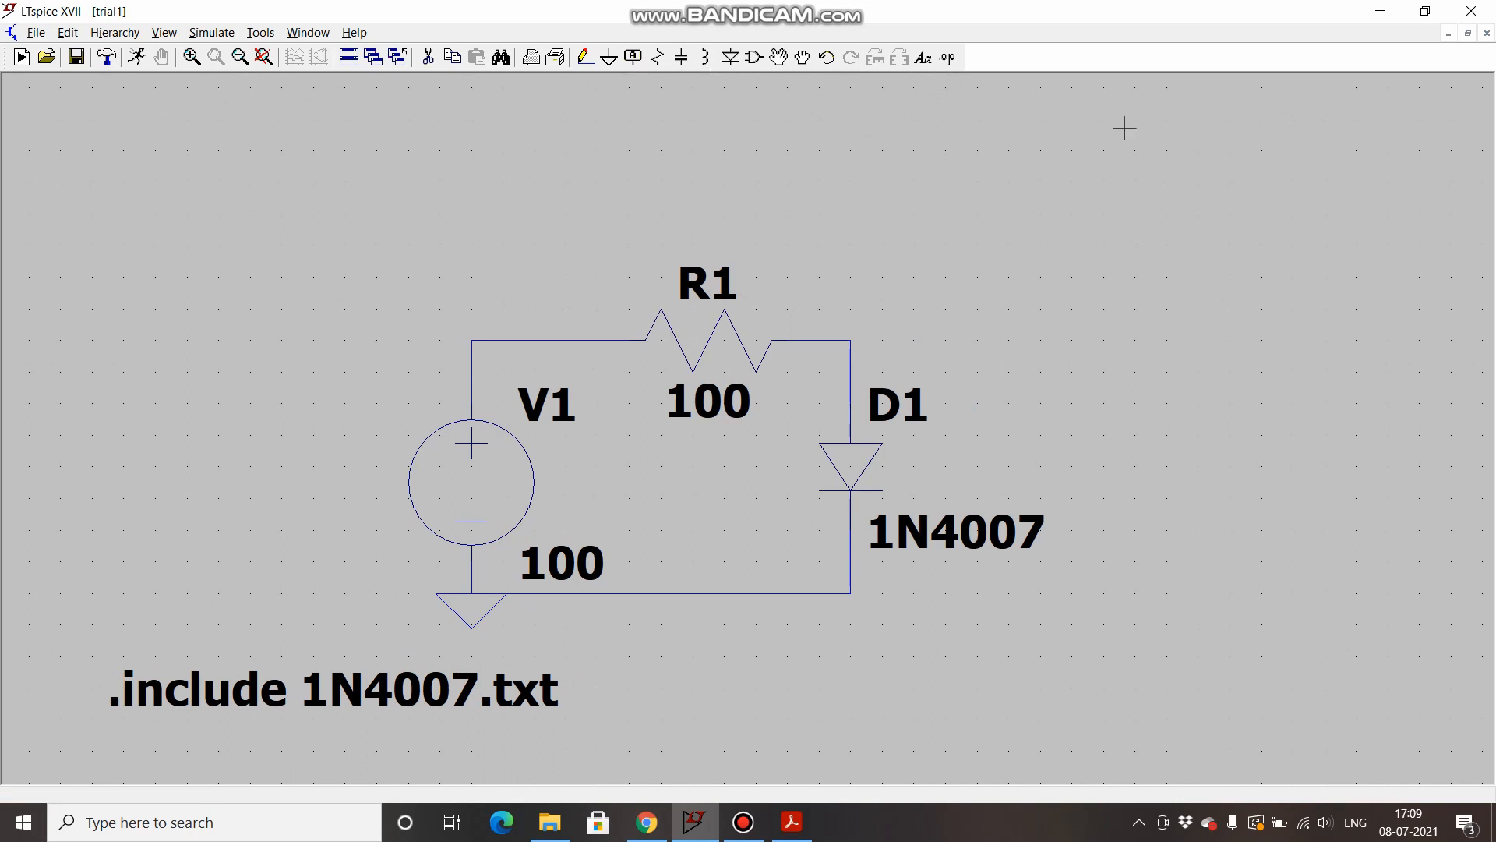
- Add the SPICE directive ".tran 5" just above the include directive
click(949, 59)
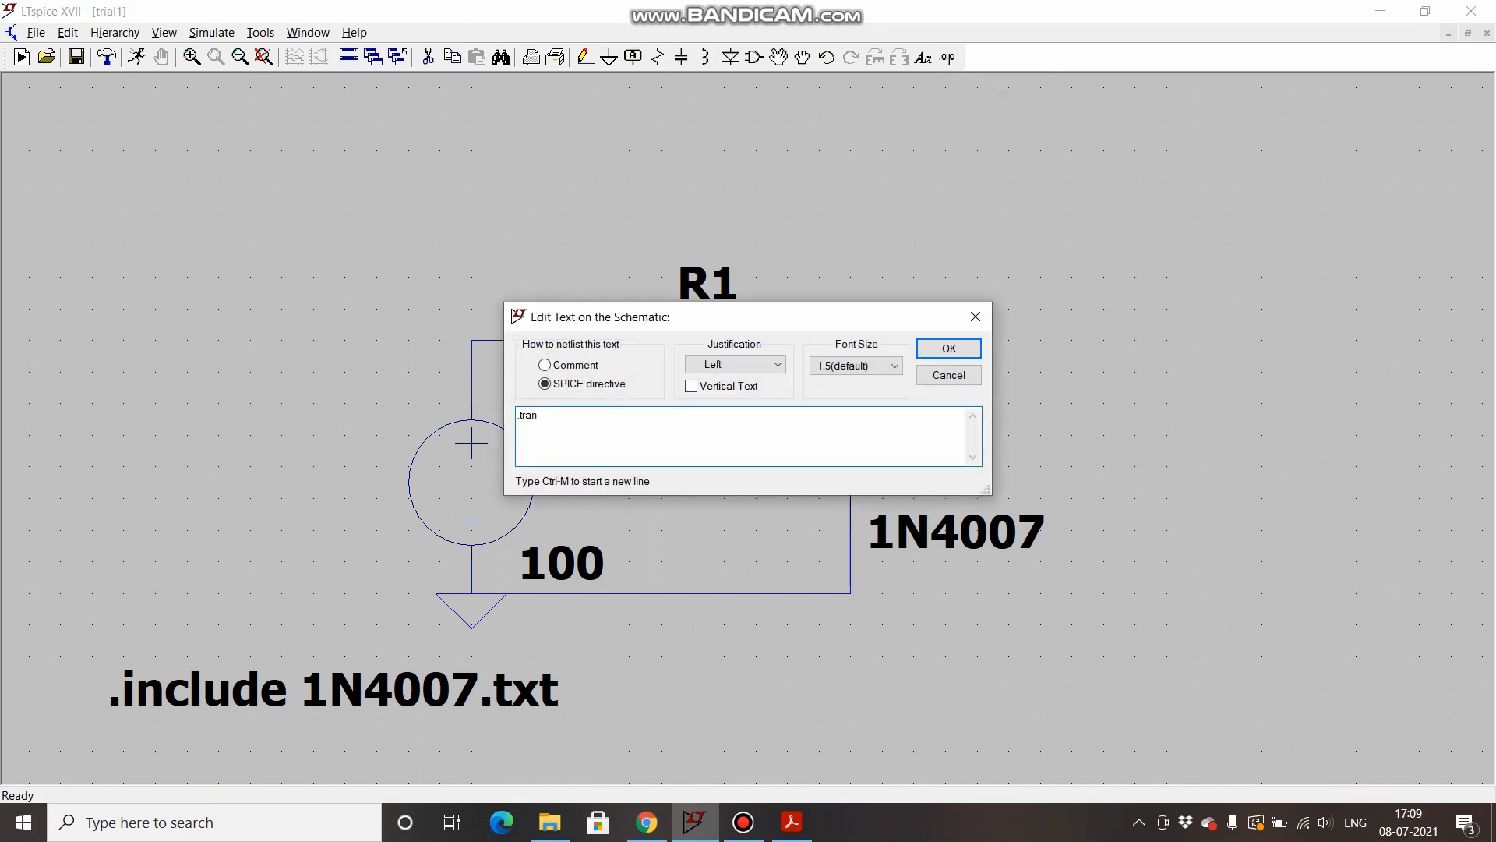
text(.tran 5)
key(Return)
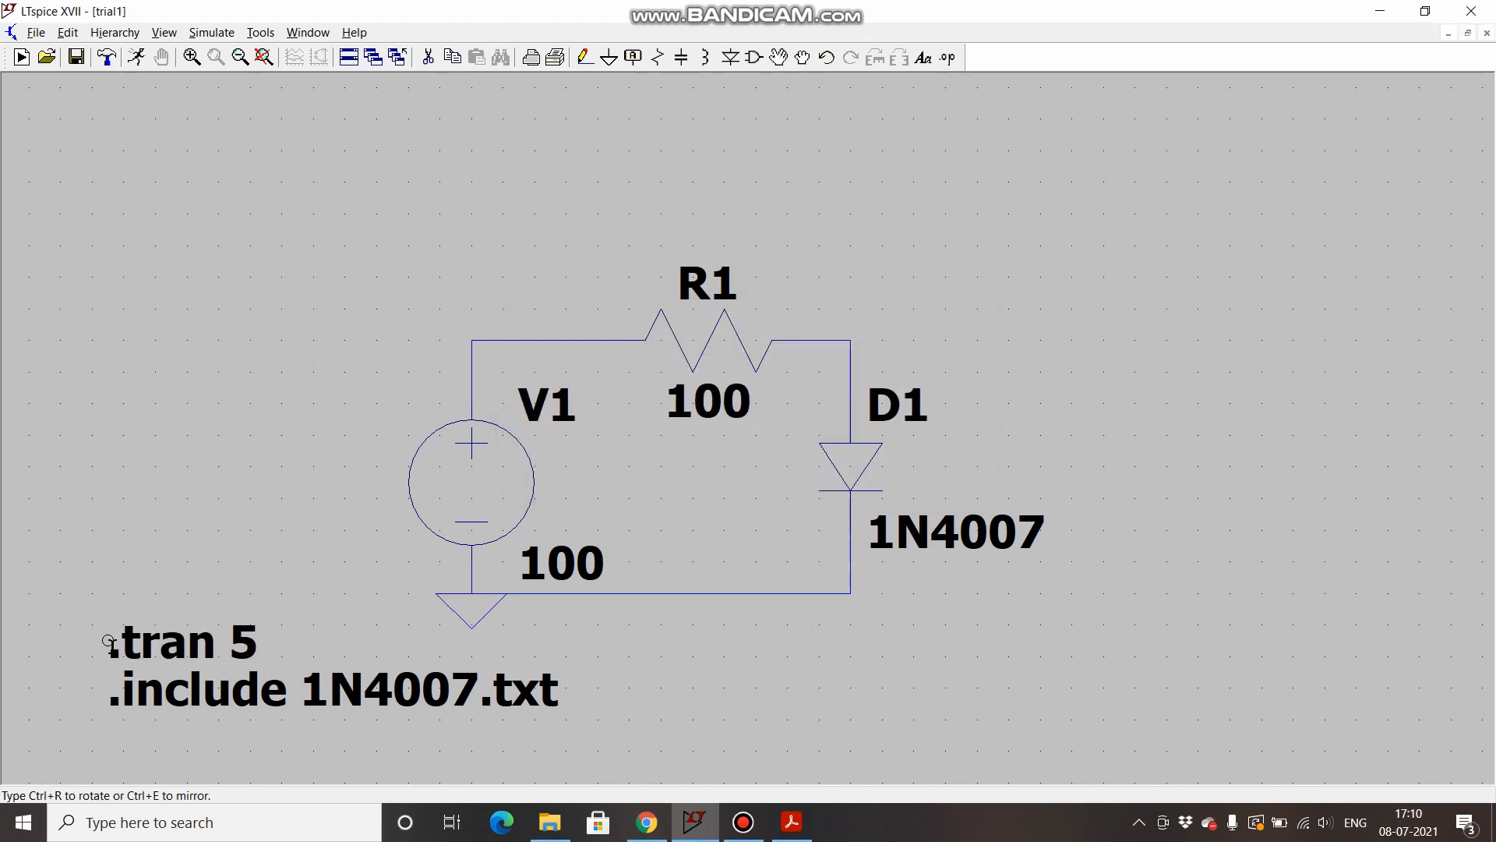
click(109, 641)
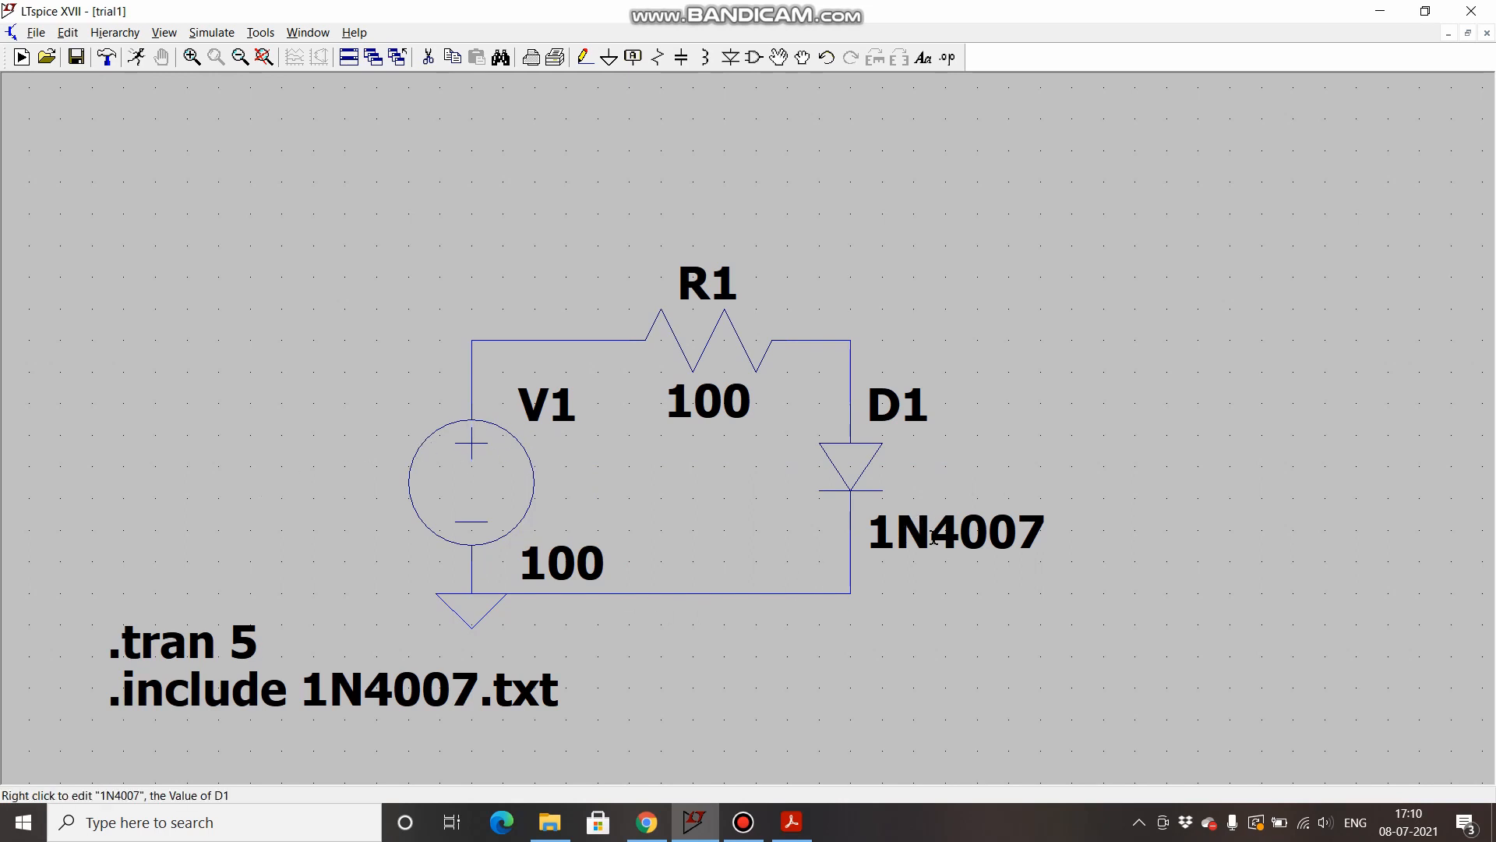
- Switch to the 1N4001-D.PDF datasheet in Acrobat Reader and examine the 1N4007 maximum ratings, electrical characteristics and typical forward voltage graph
click(792, 824)
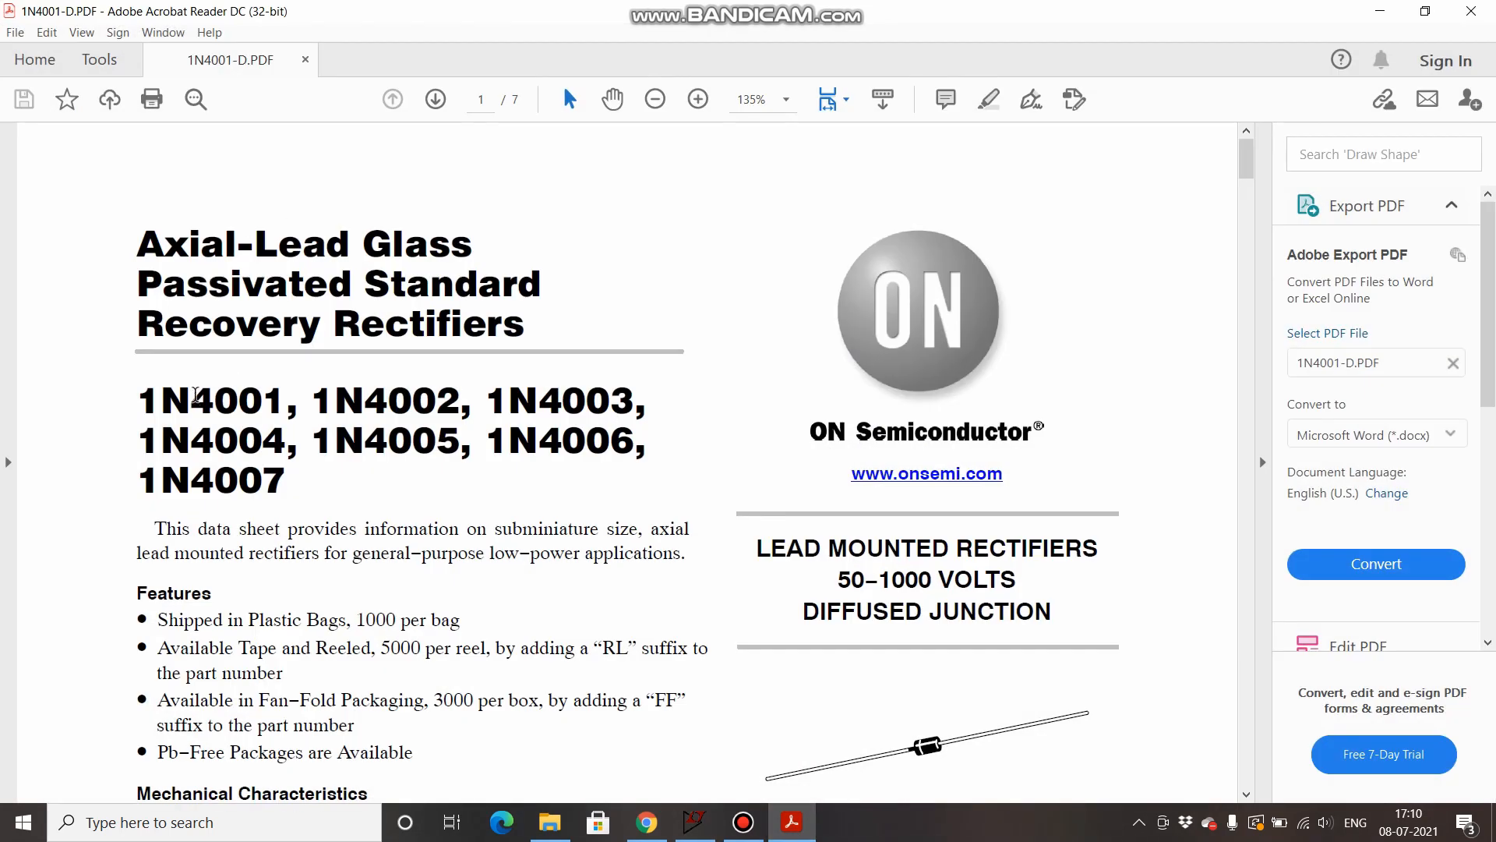
scroll(341, 475, down, 3)
scroll(549, 494, down, 20)
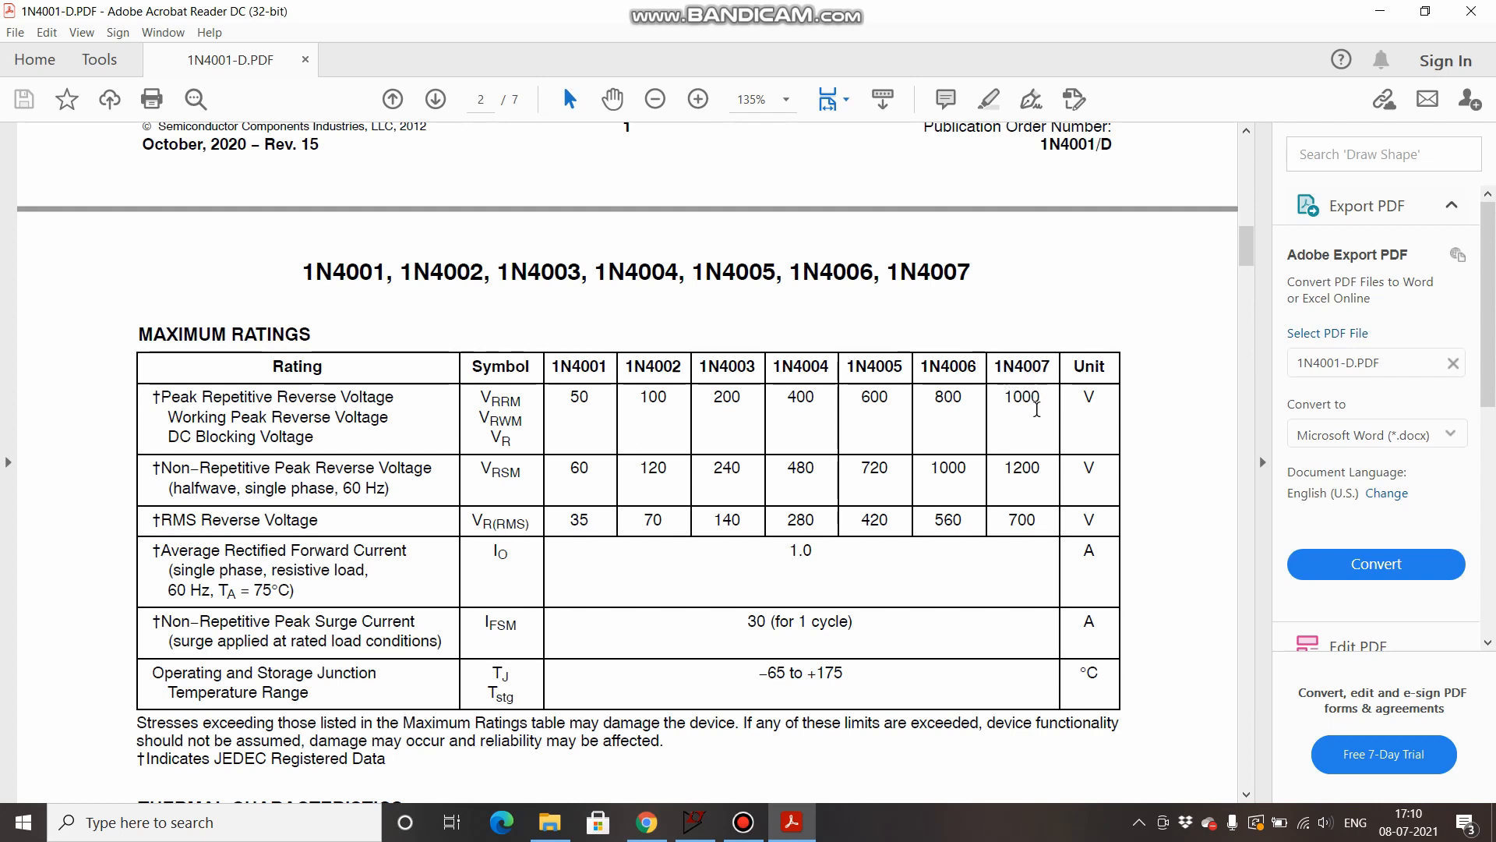
scroll(411, 525, down, 6)
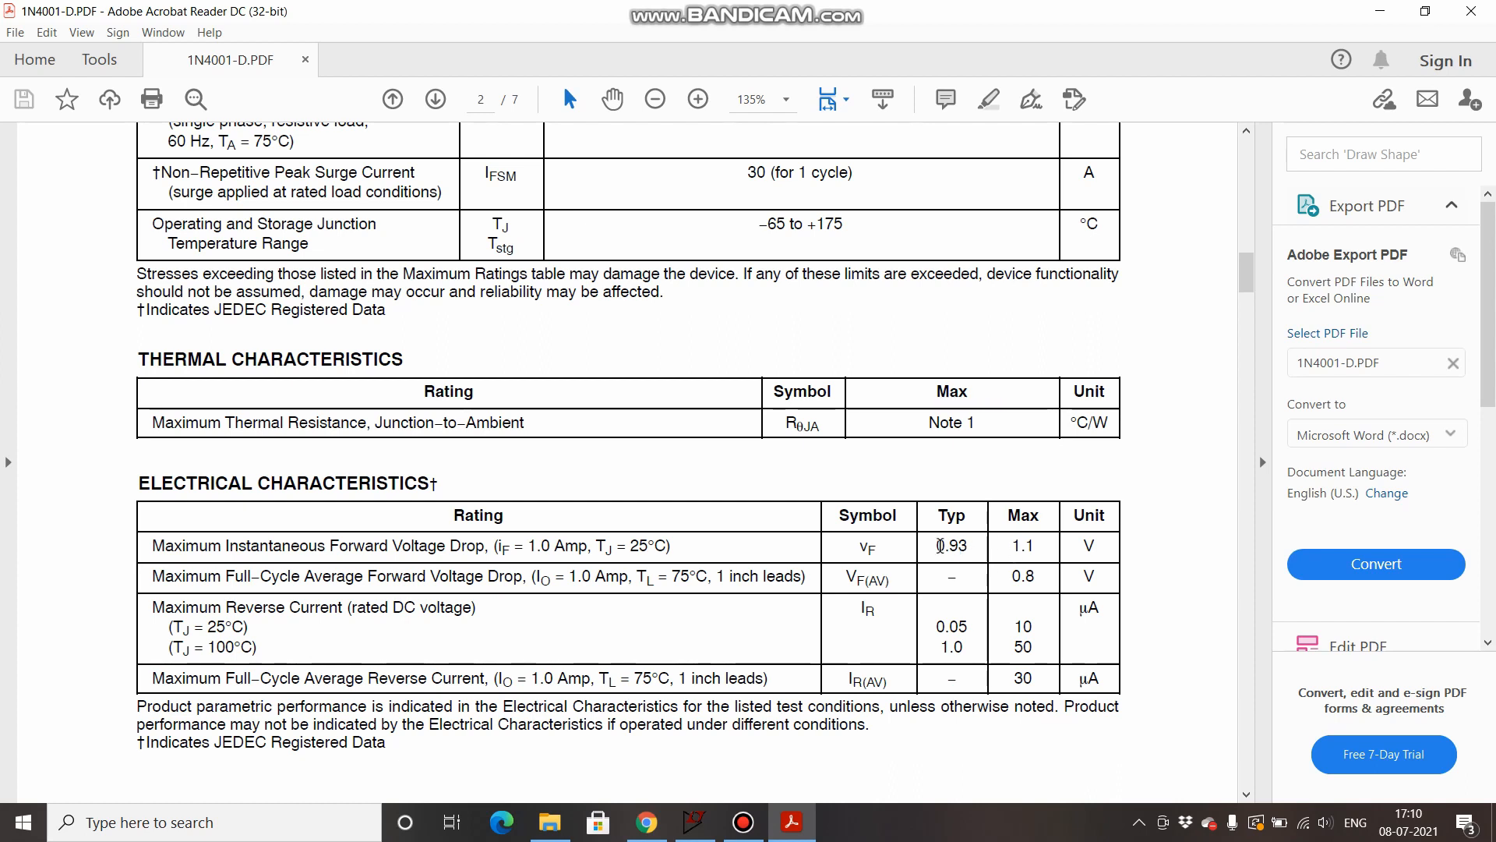
scroll(561, 522, down, 10)
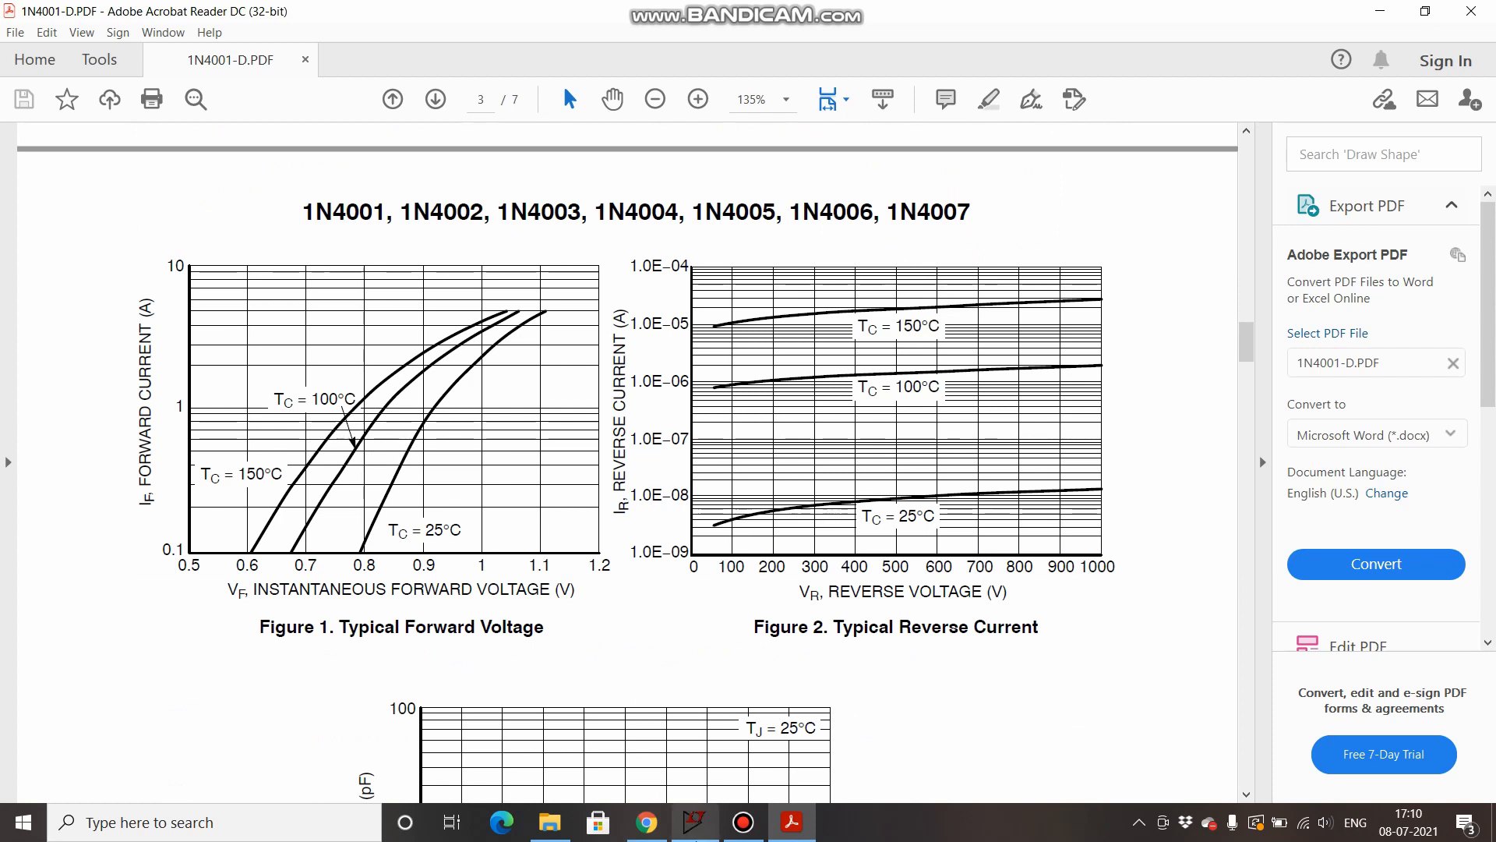
- Switch back to LTspice, run the simulation and plot the voltage at the node between R1 and D1
click(695, 822)
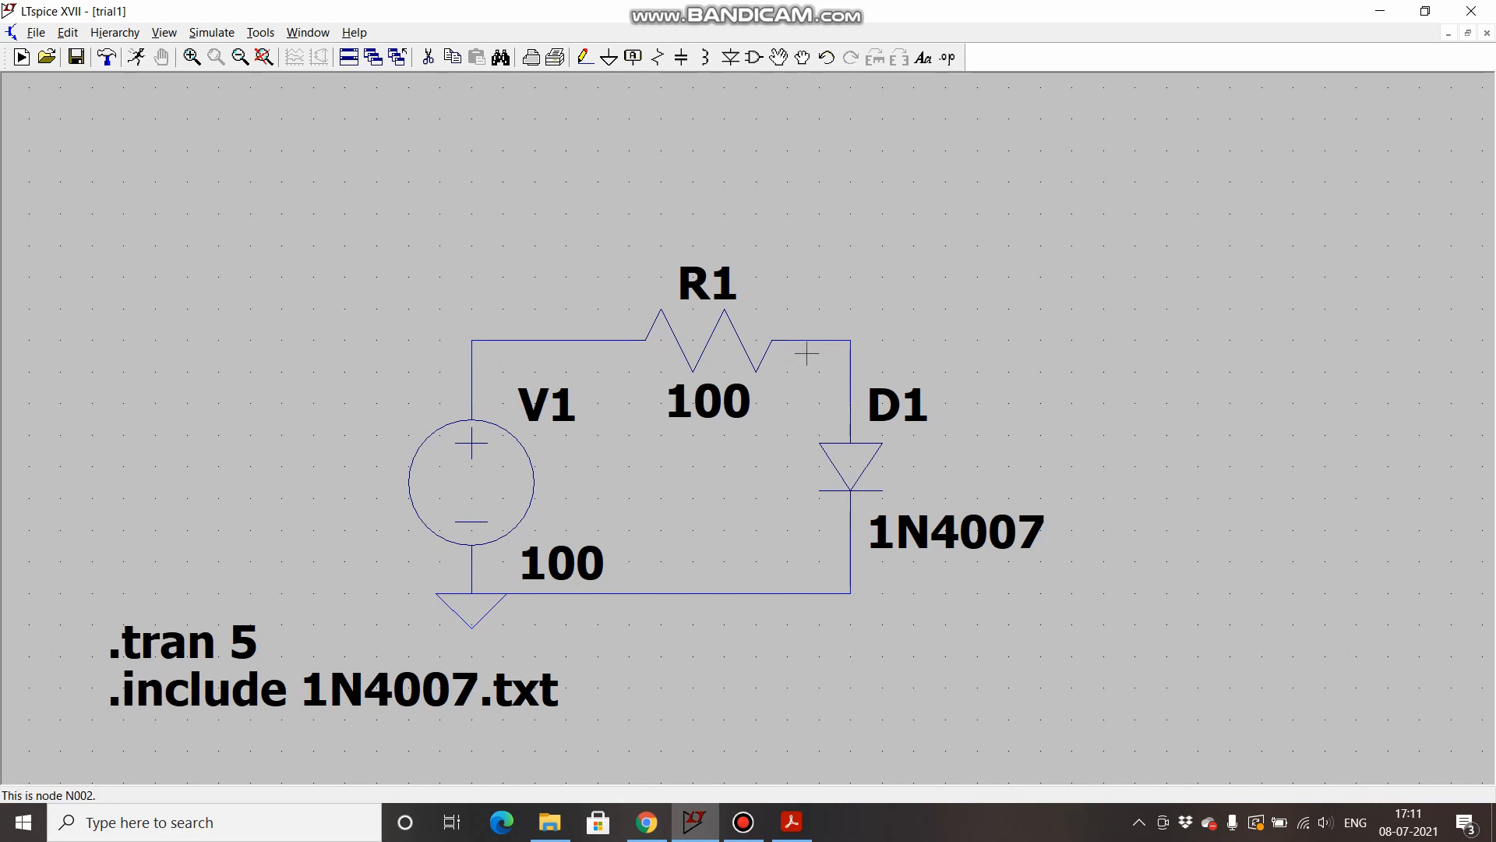
click(138, 59)
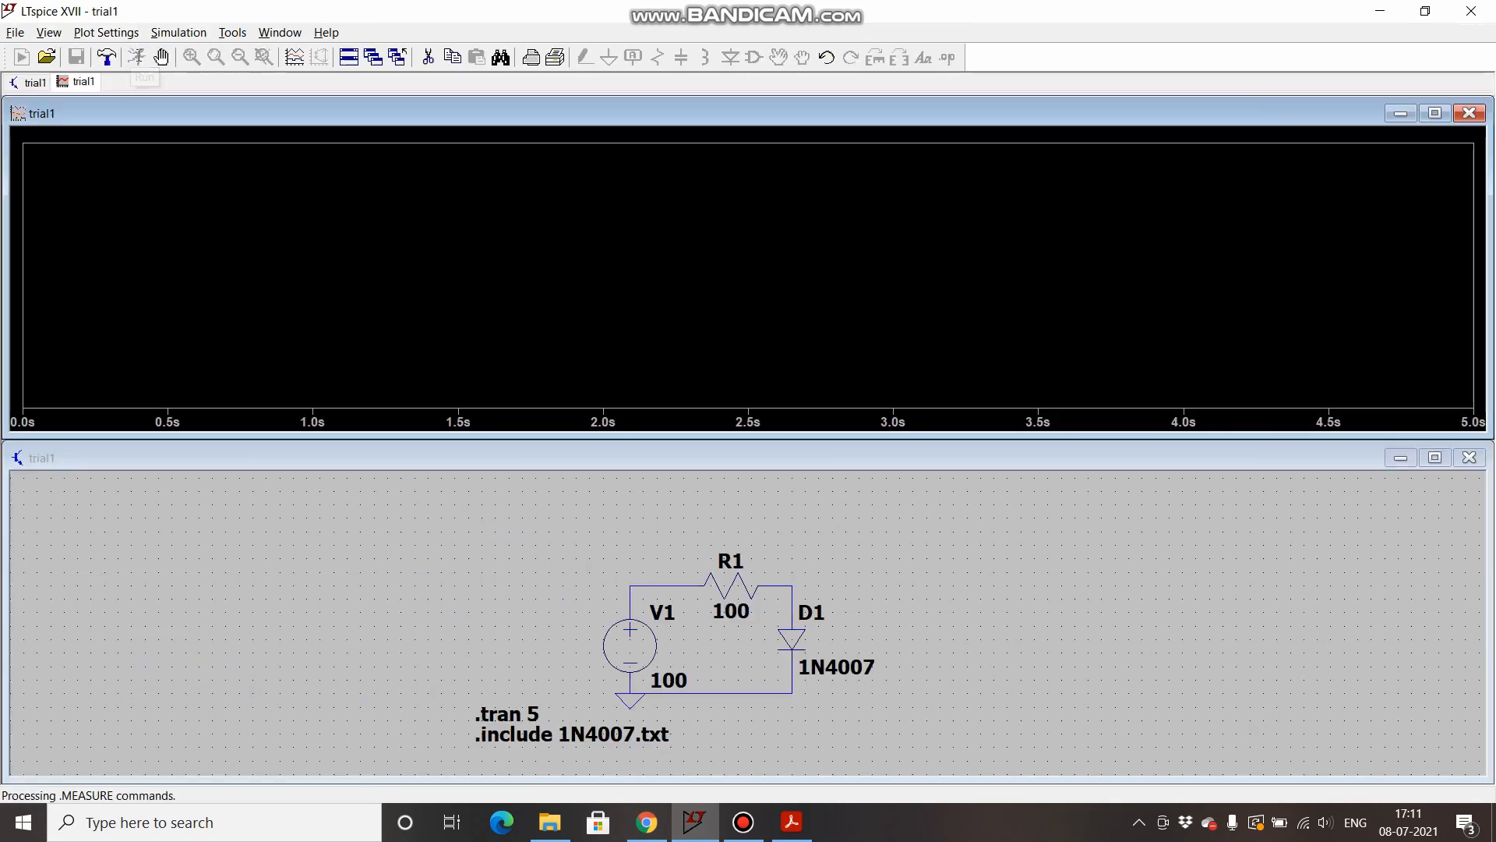
click(793, 586)
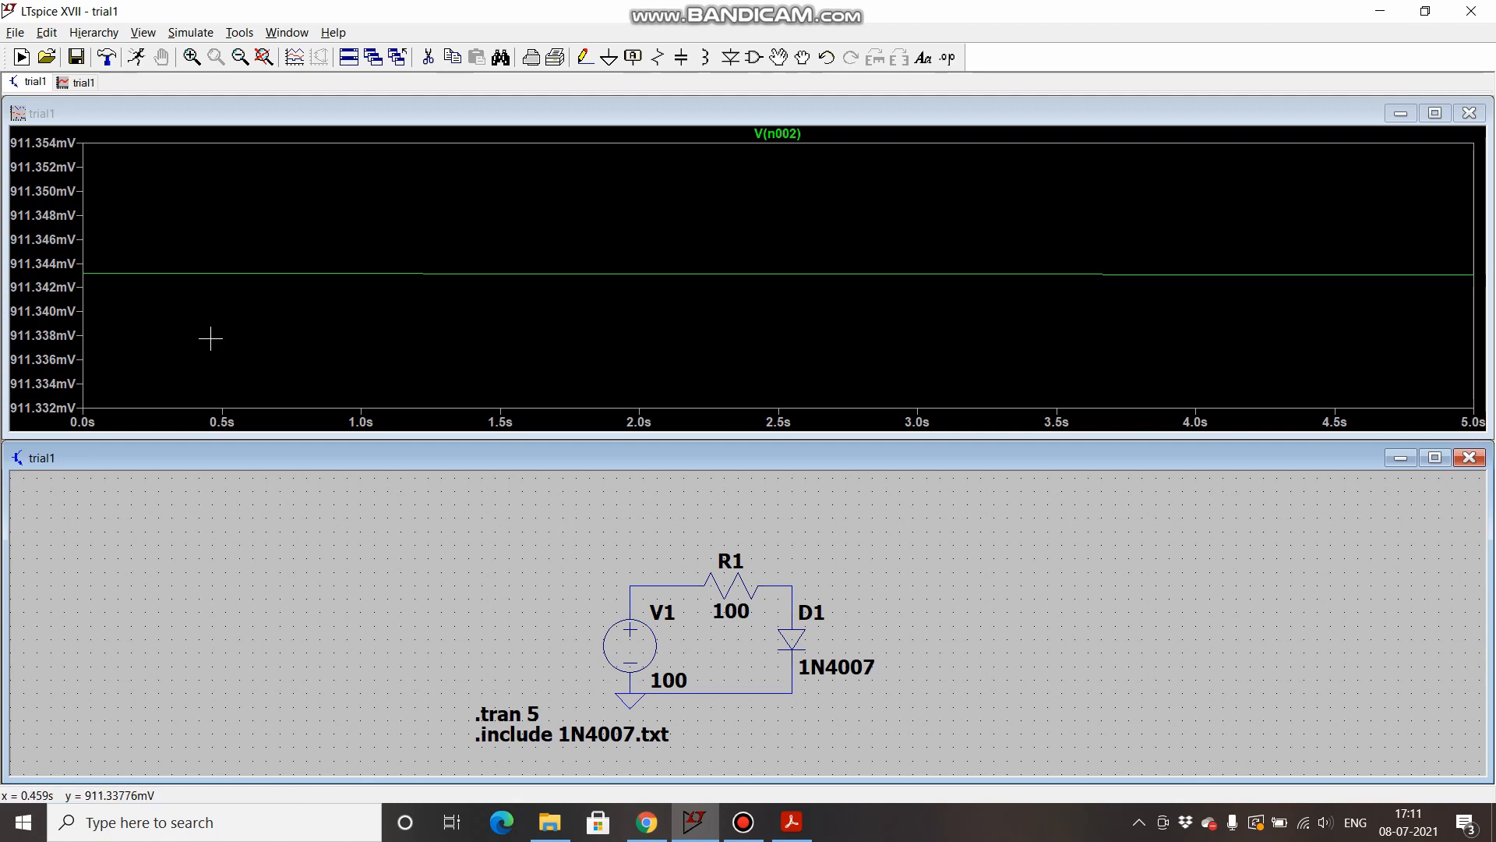
- Plot only the current through diode D1 and check its average and RMS values over the interval
click(801, 638)
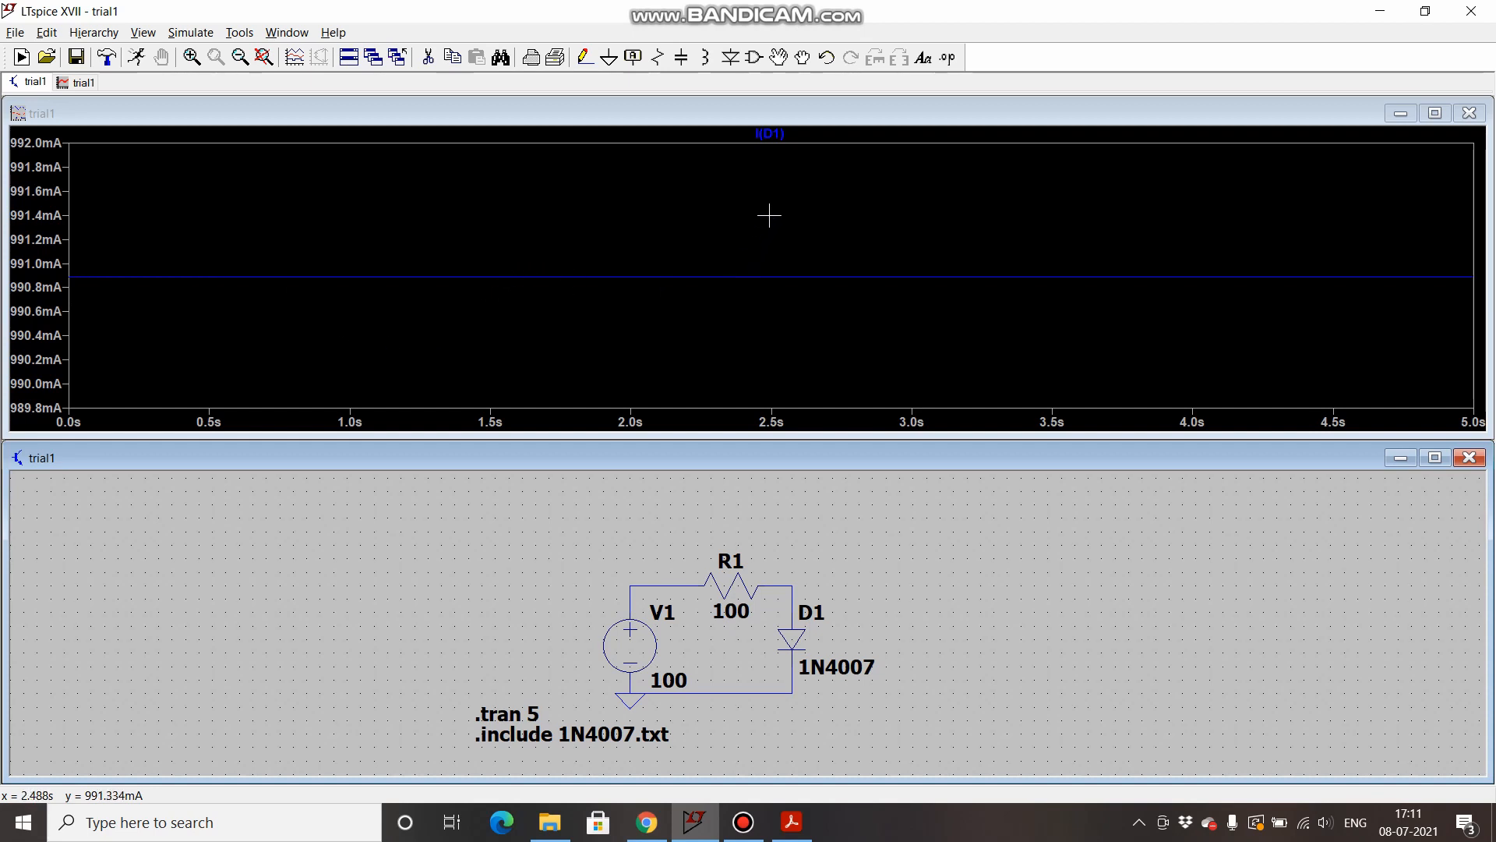
ctrl+click(768, 136)
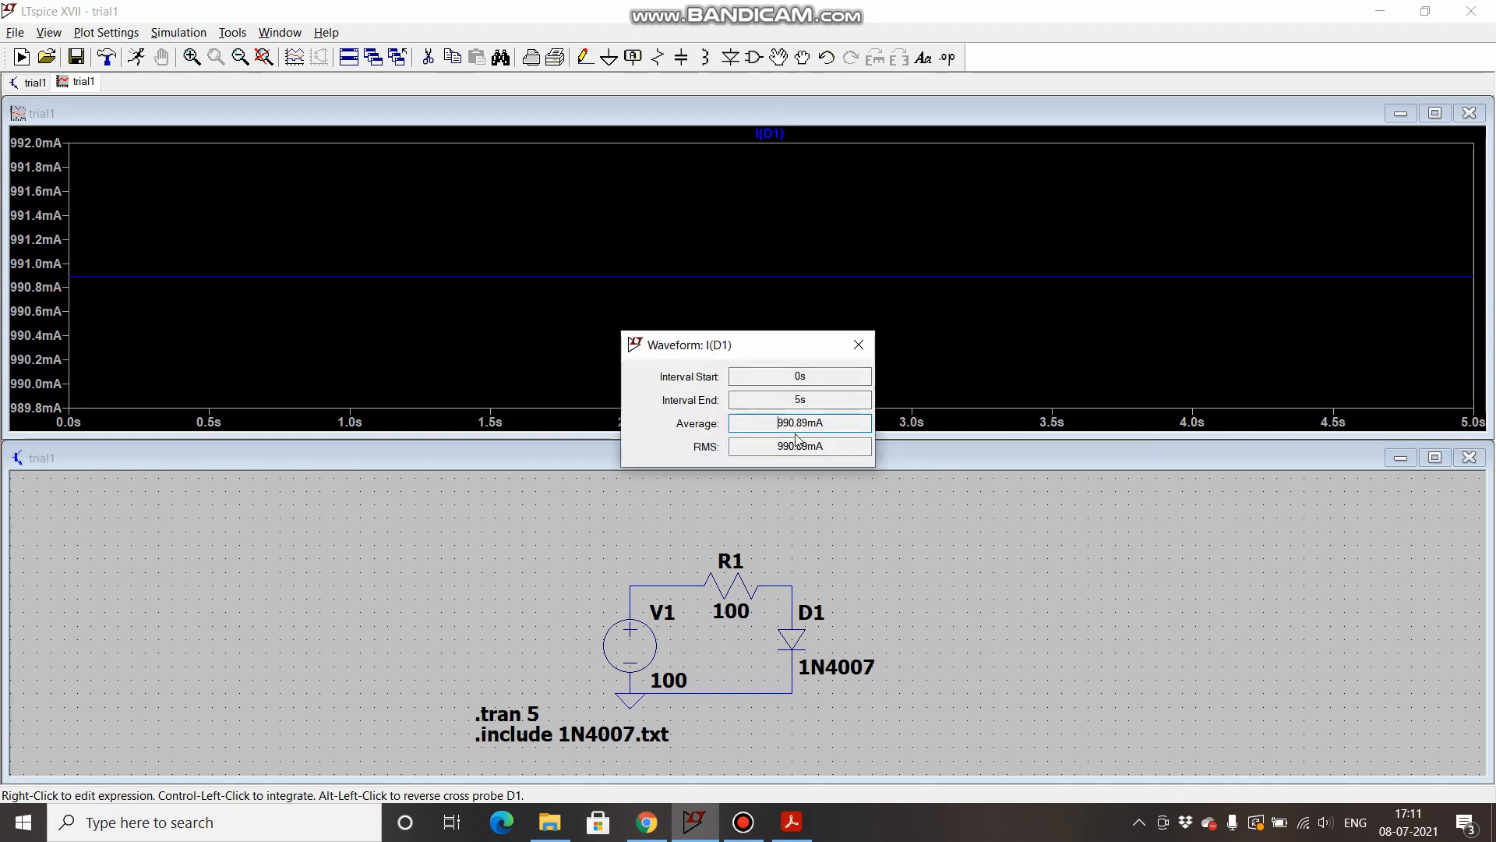
click(858, 344)
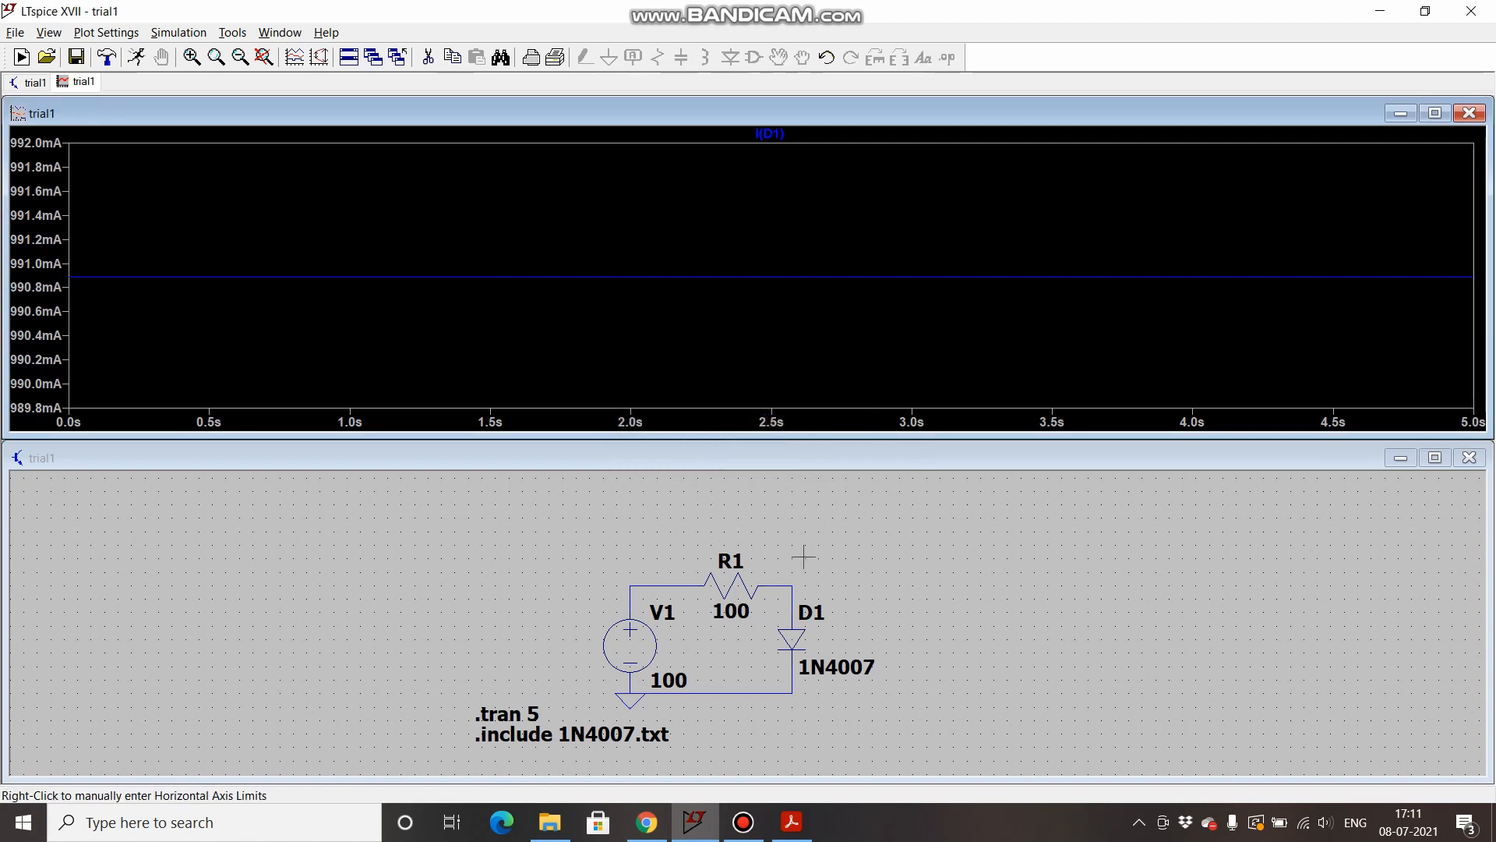
- Plot only the voltage at the node between R1 and D1 again and check its average and RMS values
click(791, 578)
click(792, 585)
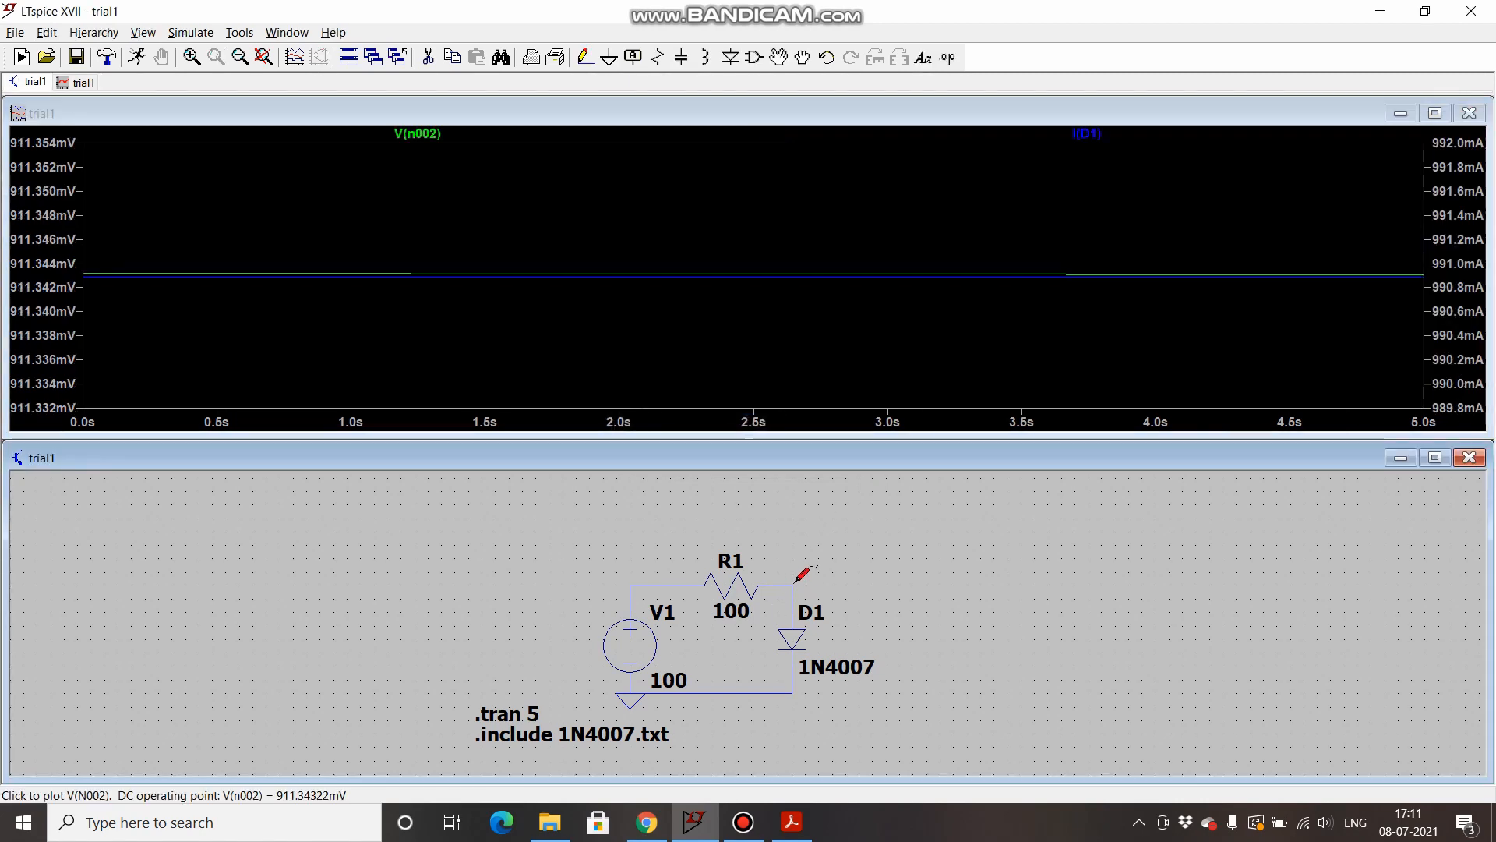
click(803, 575)
ctrl+click(777, 134)
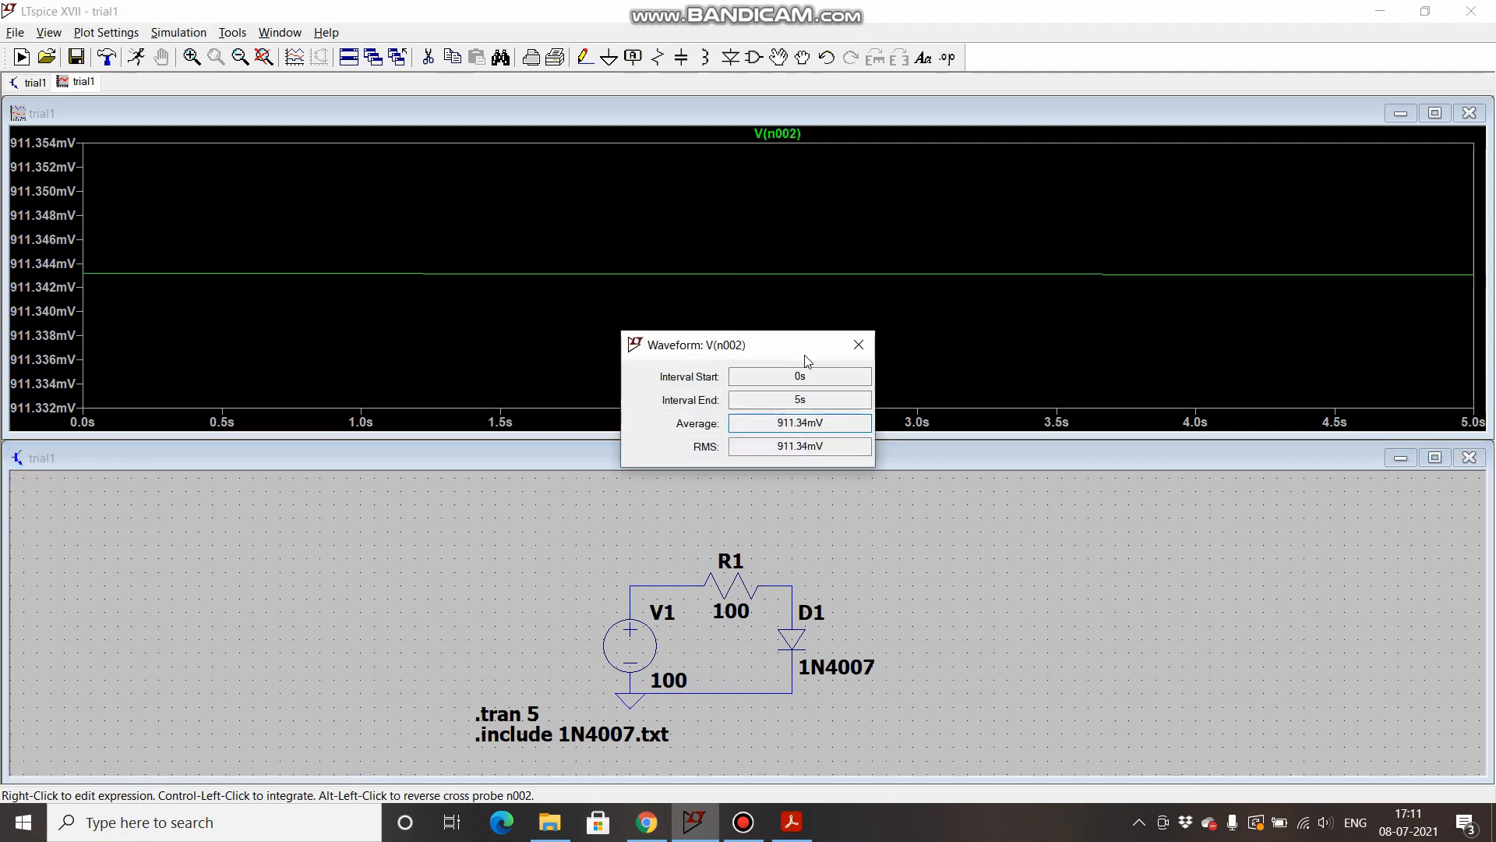
click(858, 346)
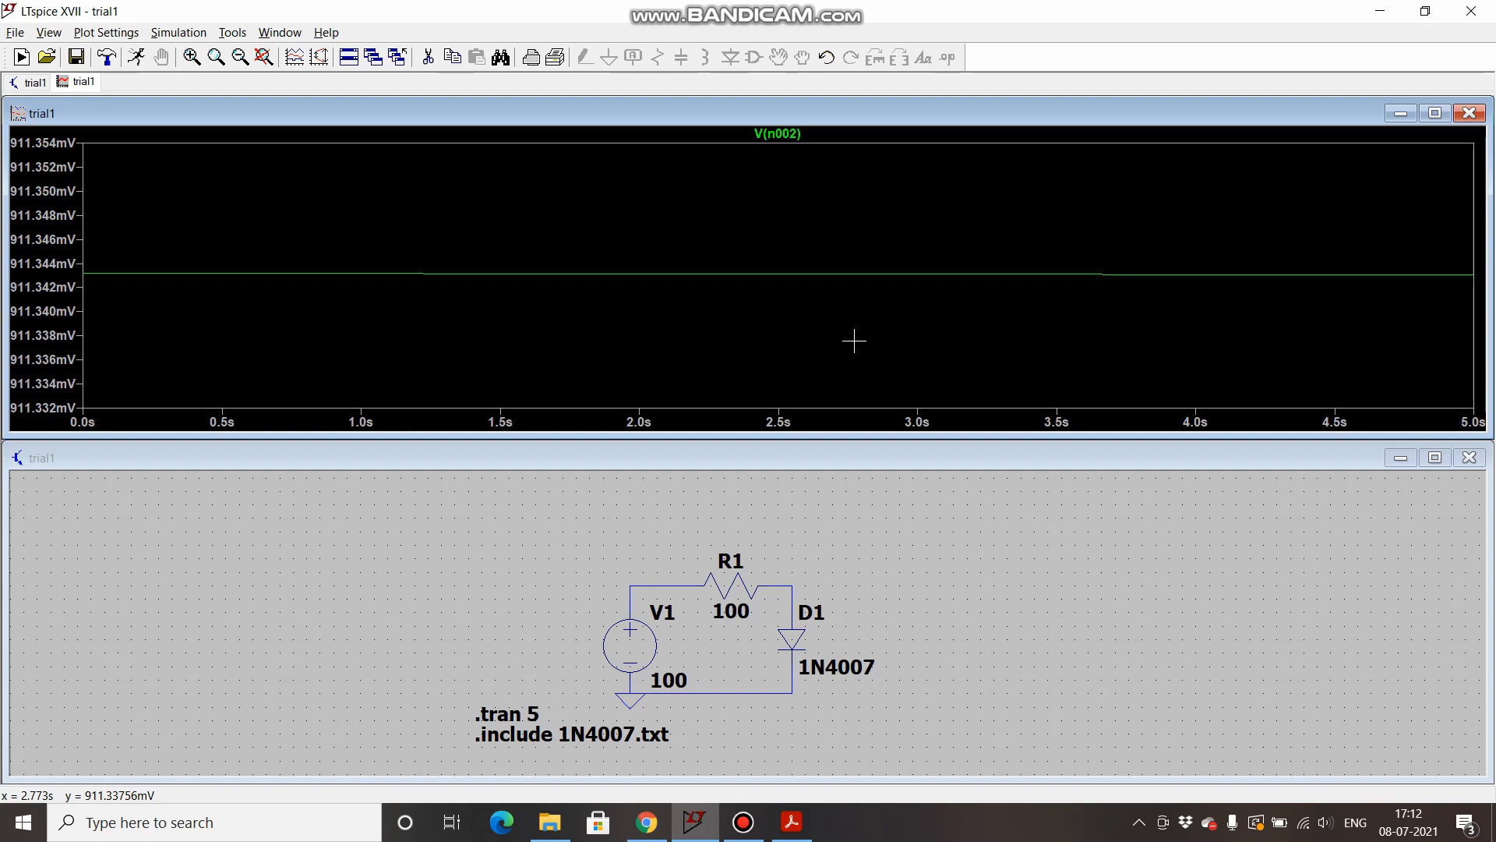
- Review the datasheet's typical forward voltage graph in Acrobat Reader and the 1N4007 model listing in Chrome, and return to LTspice
click(792, 822)
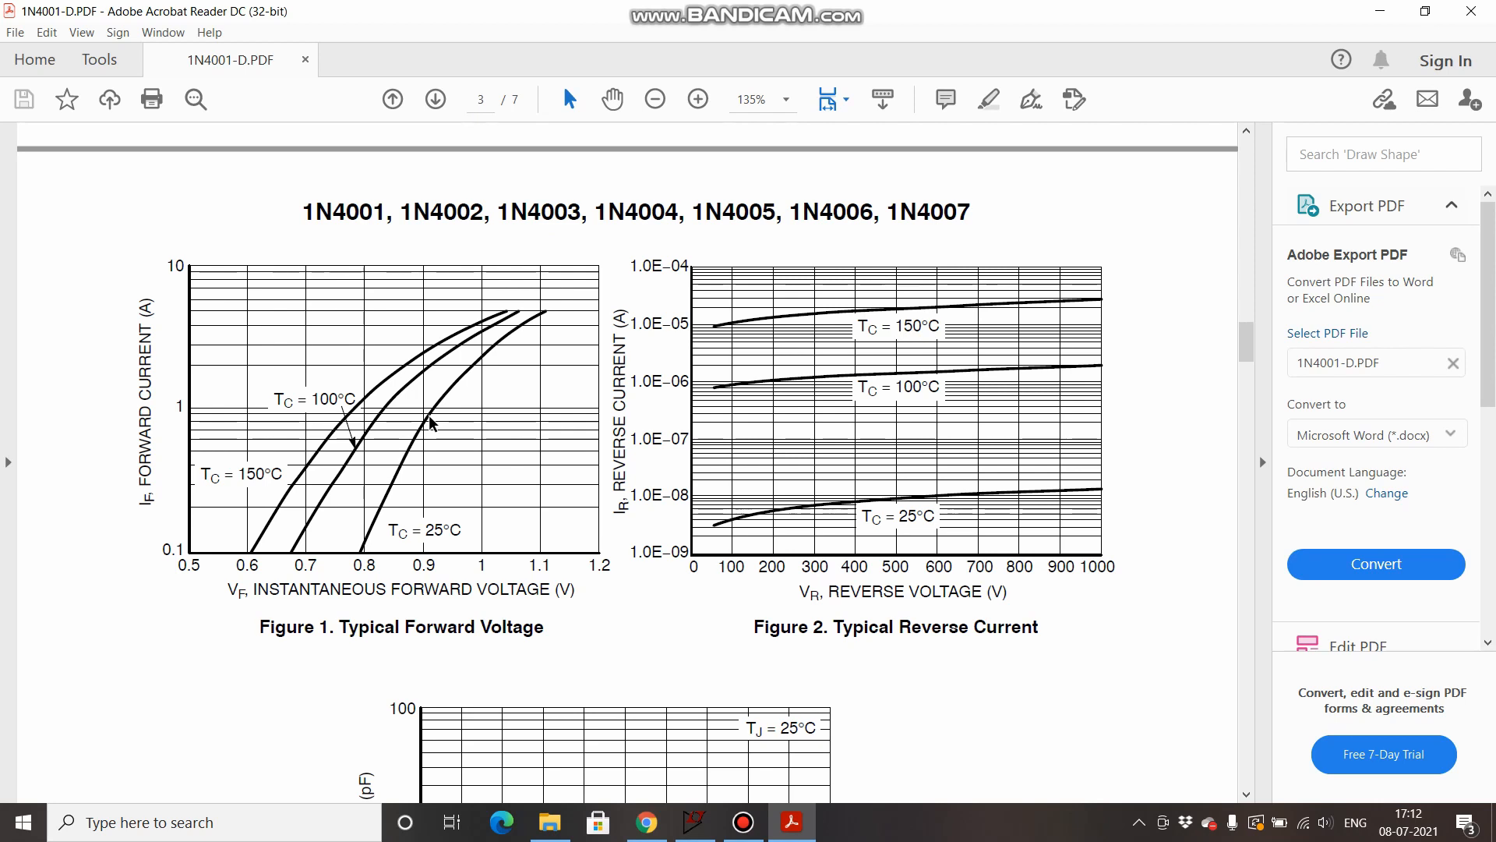
click(702, 814)
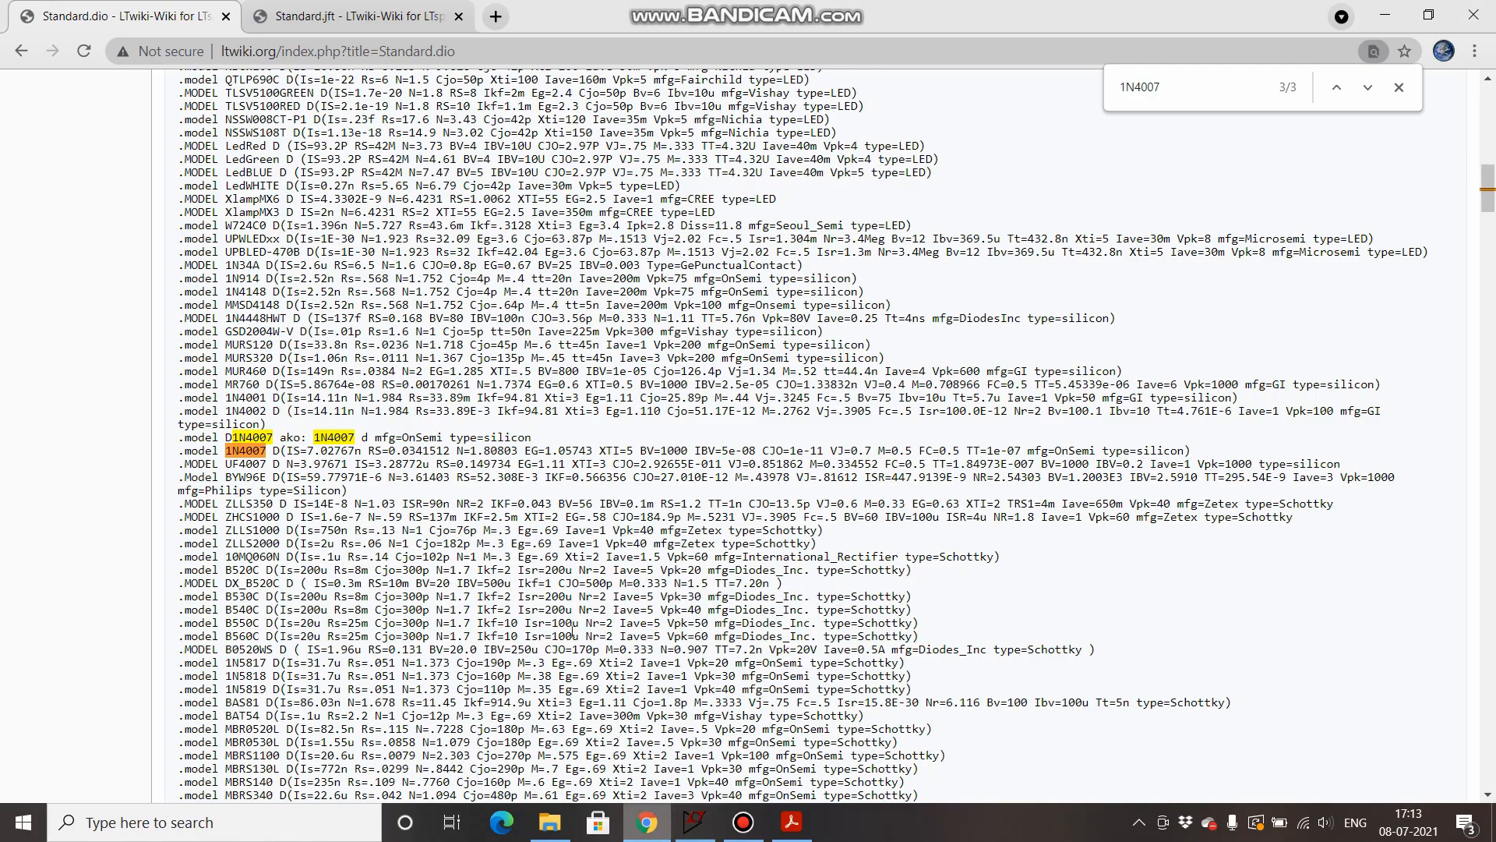
click(646, 822)
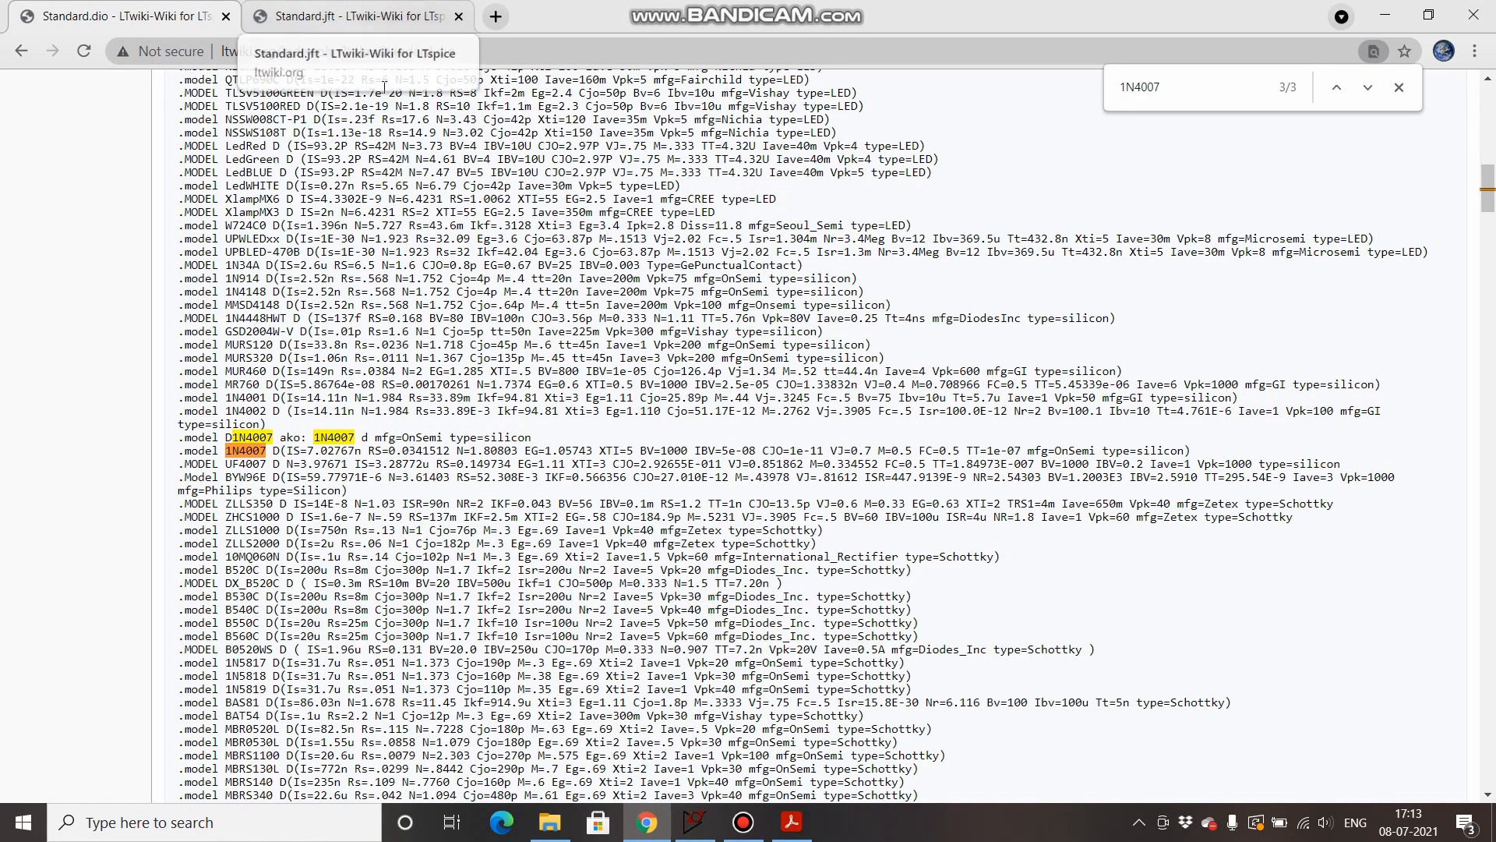
click(694, 822)
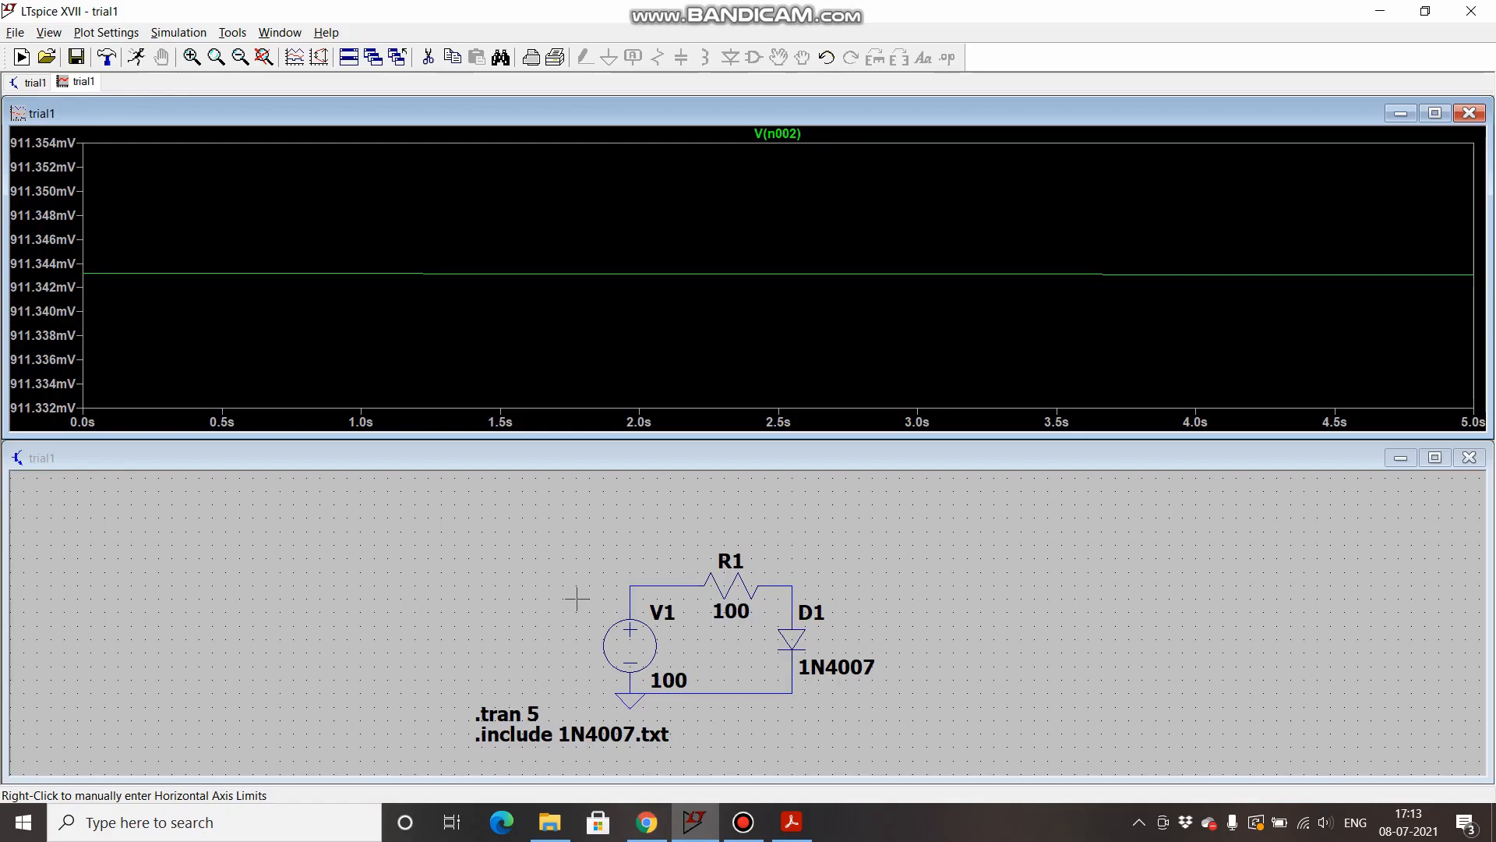